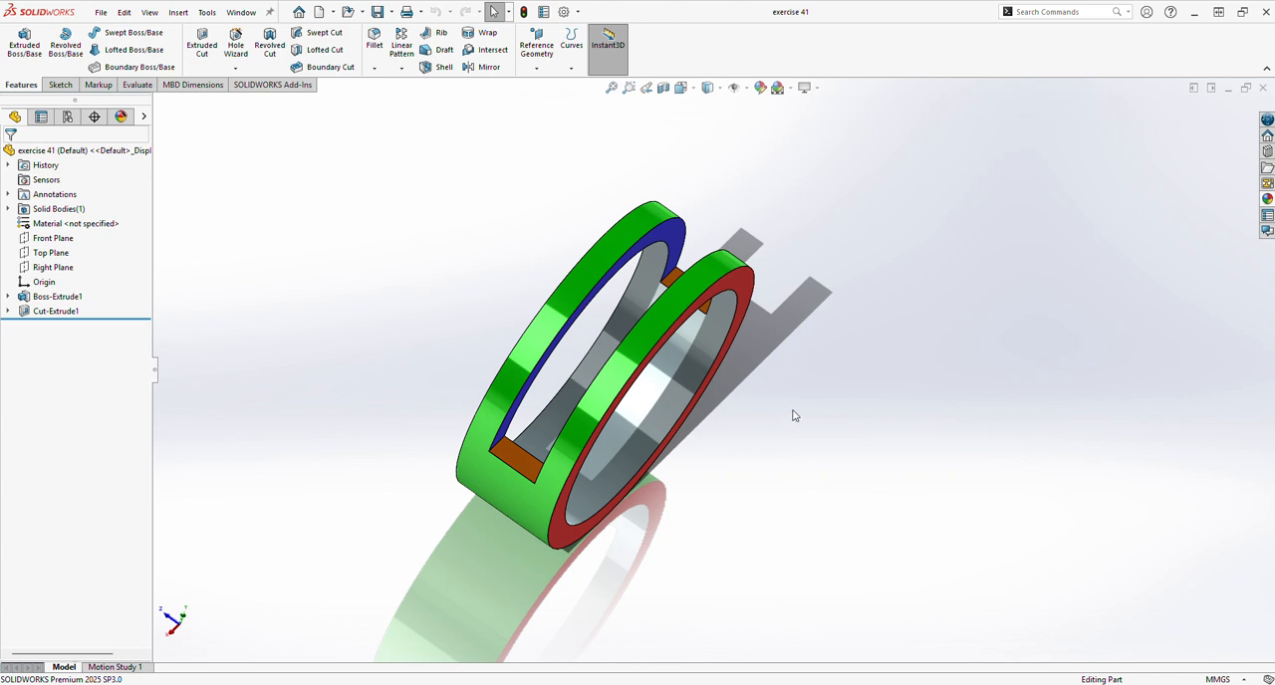
Close the open exercise 41 part and create a new part document.
middle_click_drag(798, 410, 742, 438)
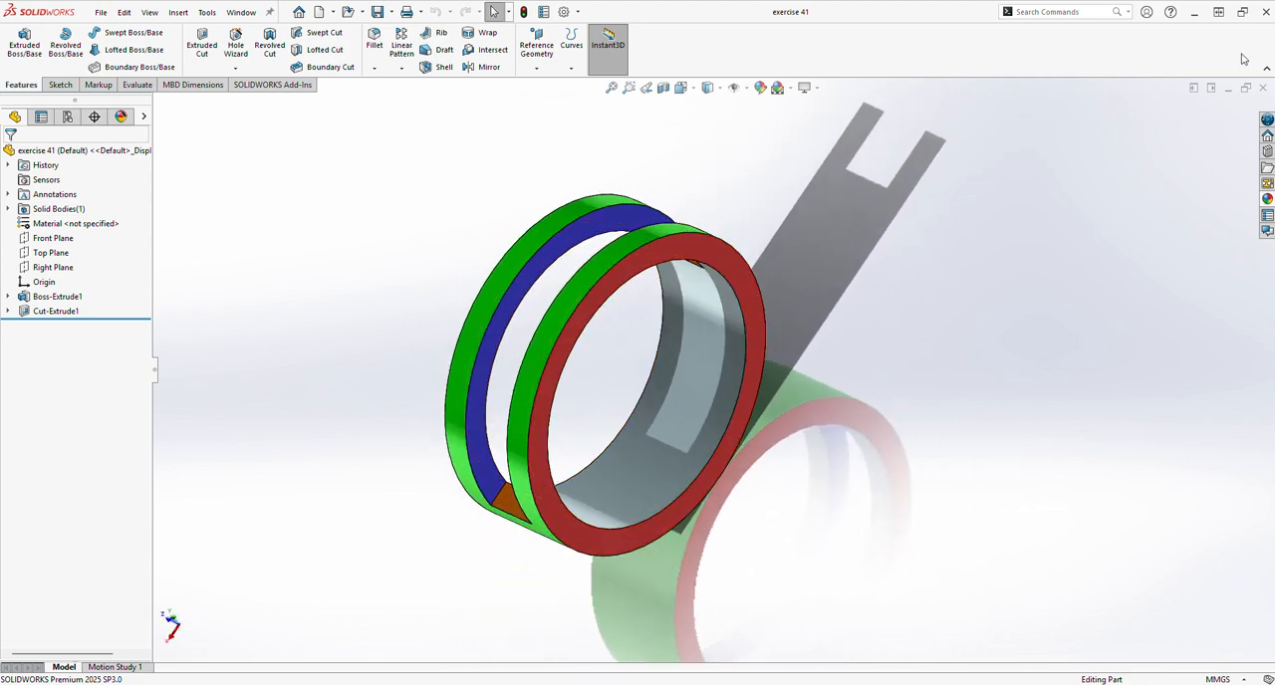
left_click(1262, 88)
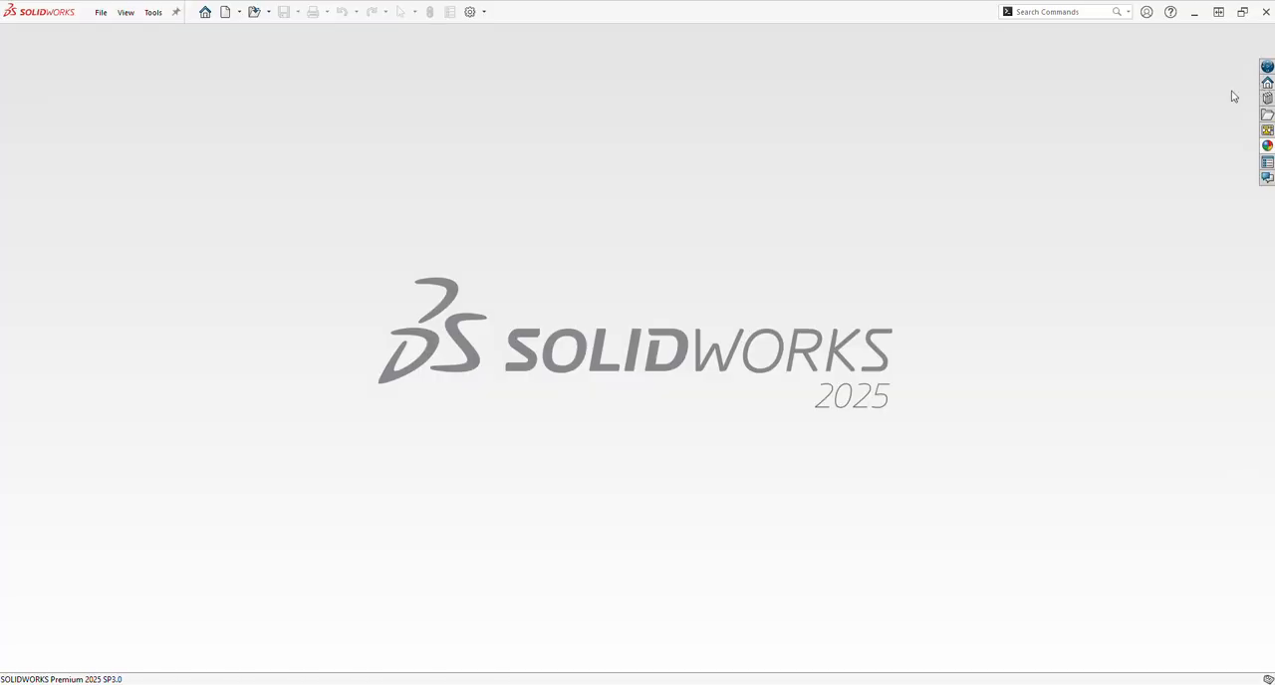
left_click(225, 12)
left_click(506, 482)
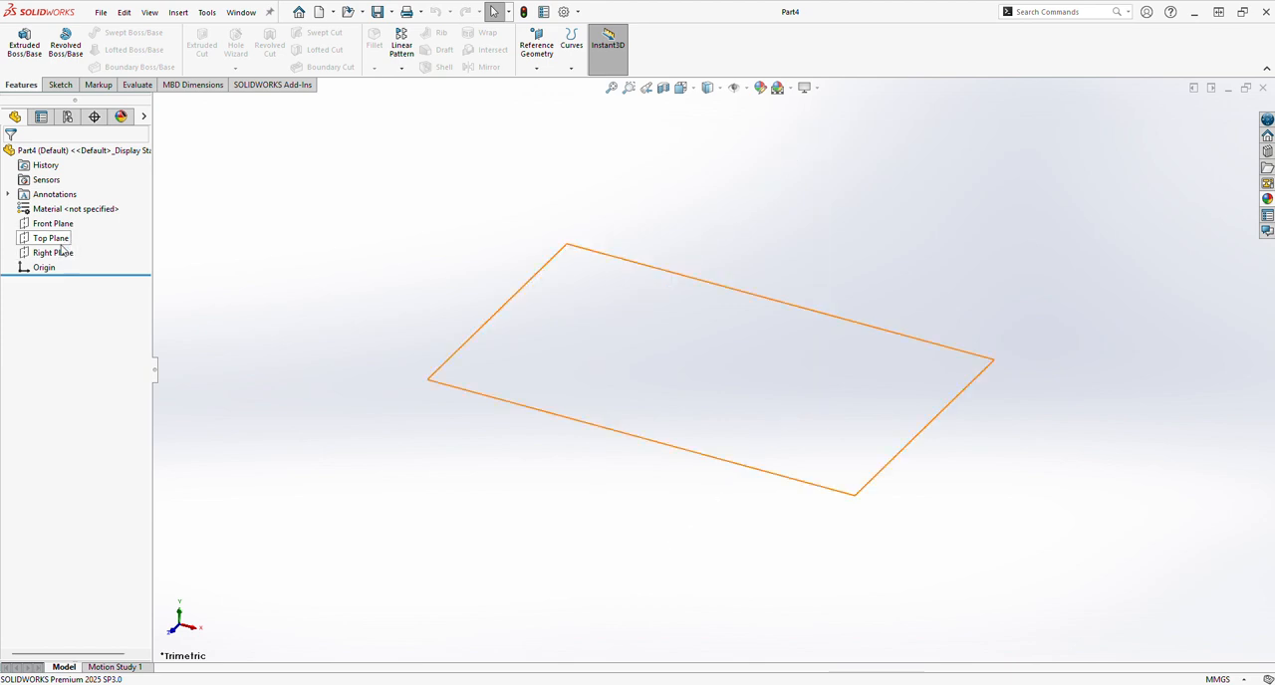
Sketch two concentric circles centred on the origin on the Right Plane, with radii of about 99 mm and 73 mm.
left_click(53, 252)
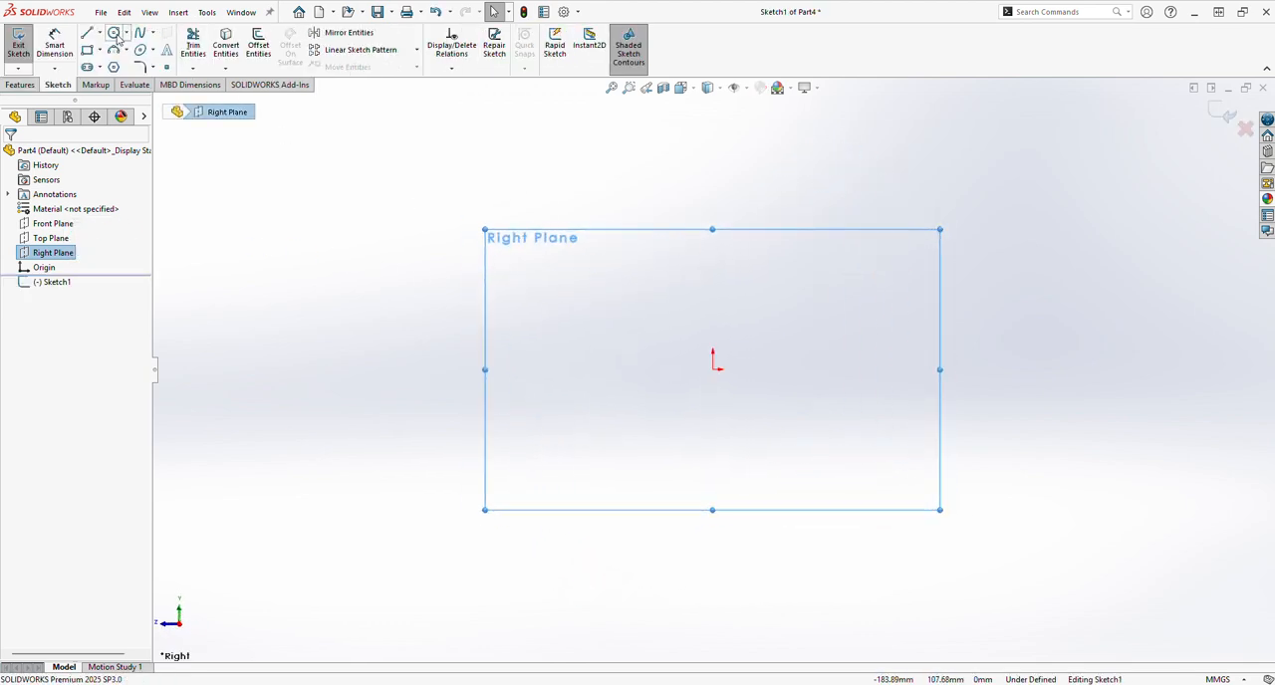
left_click(114, 33)
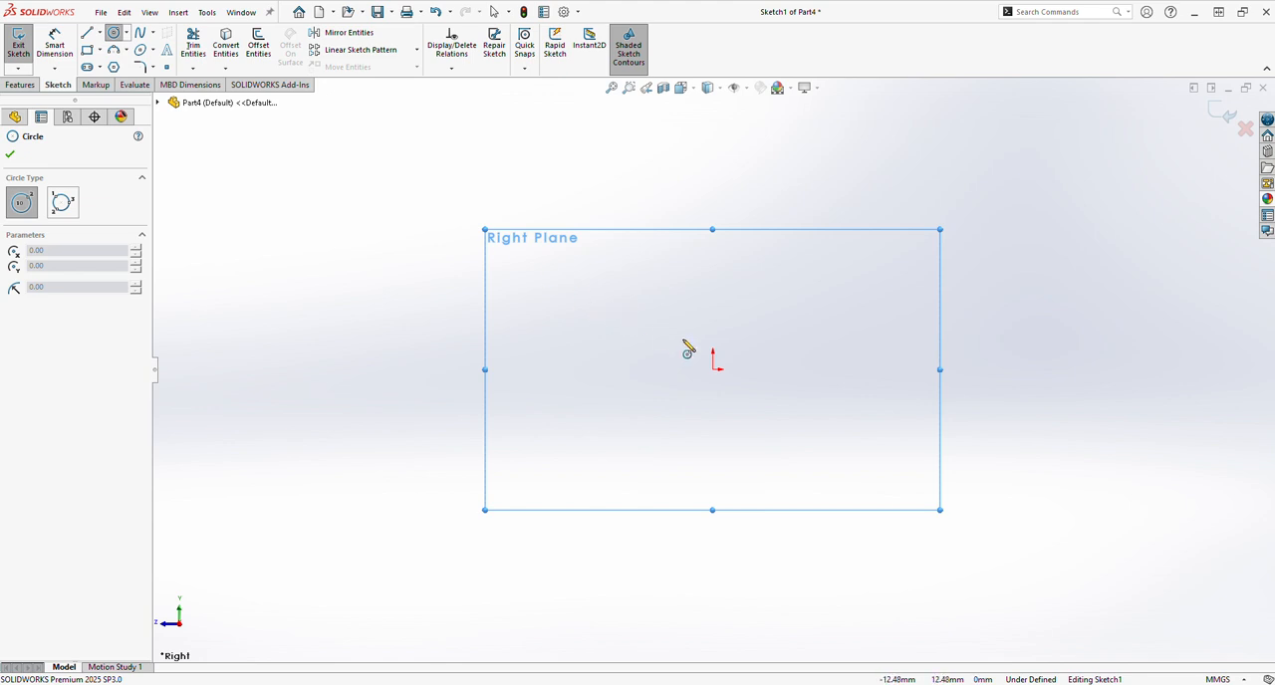
left_click(712, 369)
left_click(939, 256)
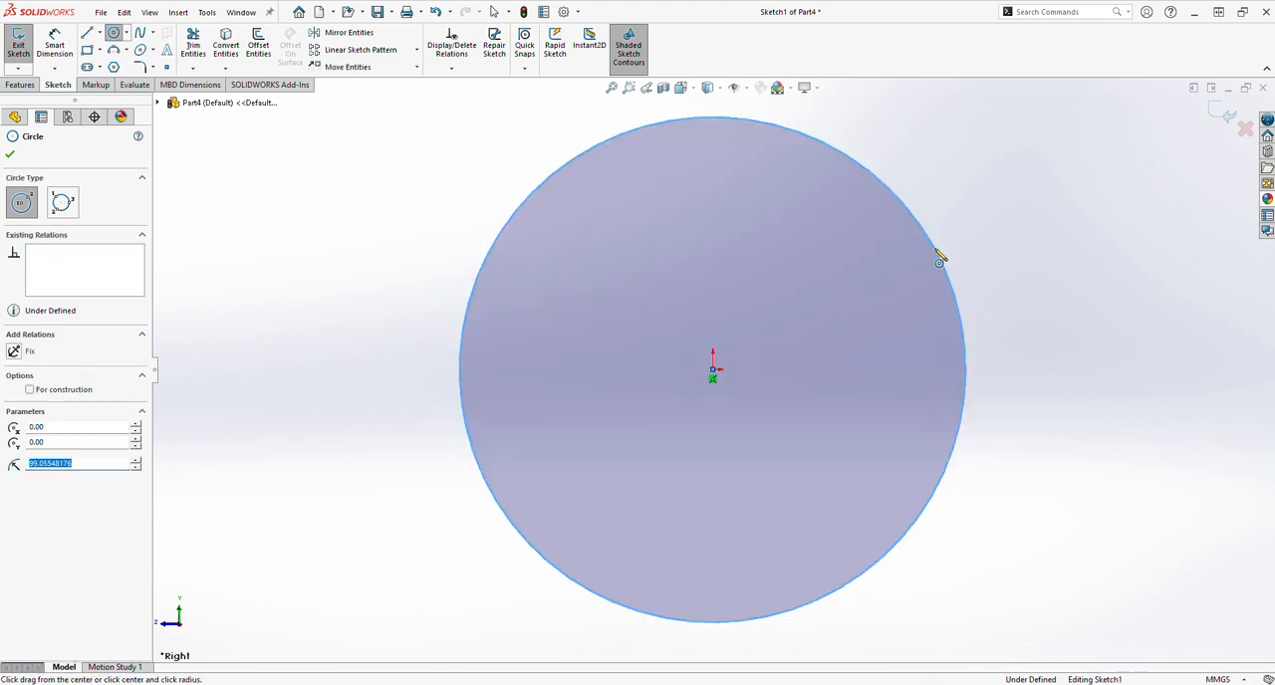
left_click(712, 369)
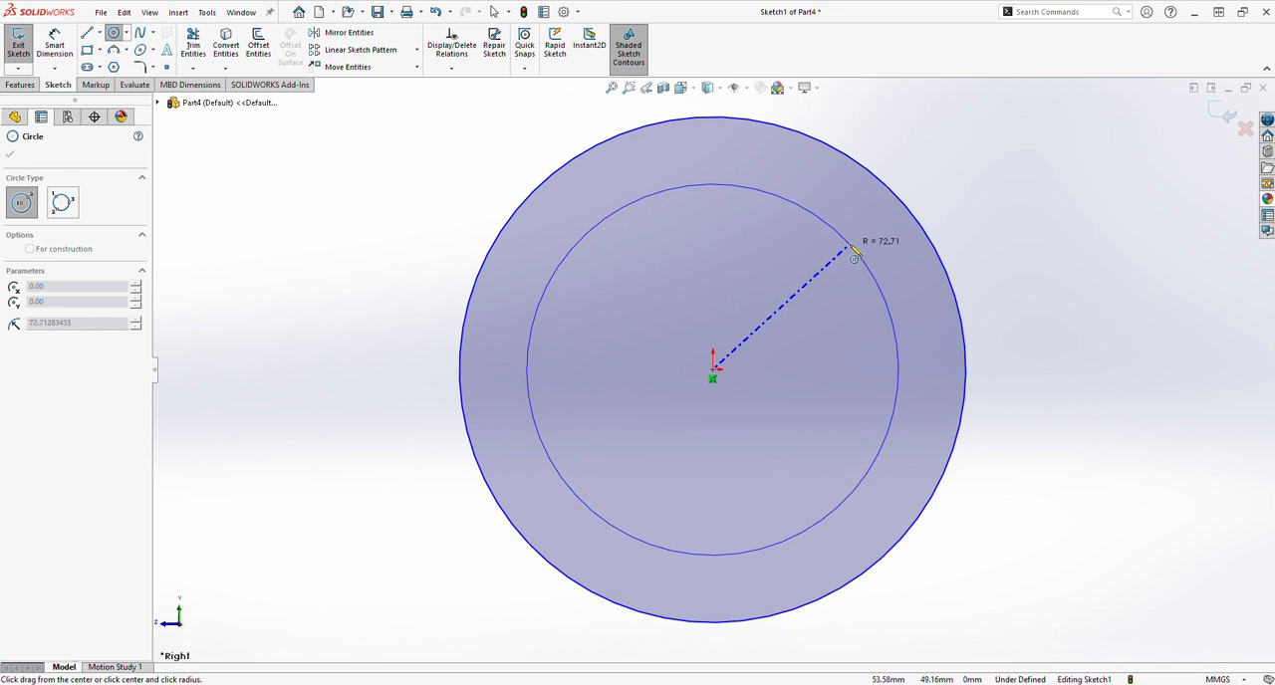
left_click(855, 252)
Dimension the inner circle's diameter to 50 mm and the outer circle's diameter to 60 mm.
left_click(55, 45)
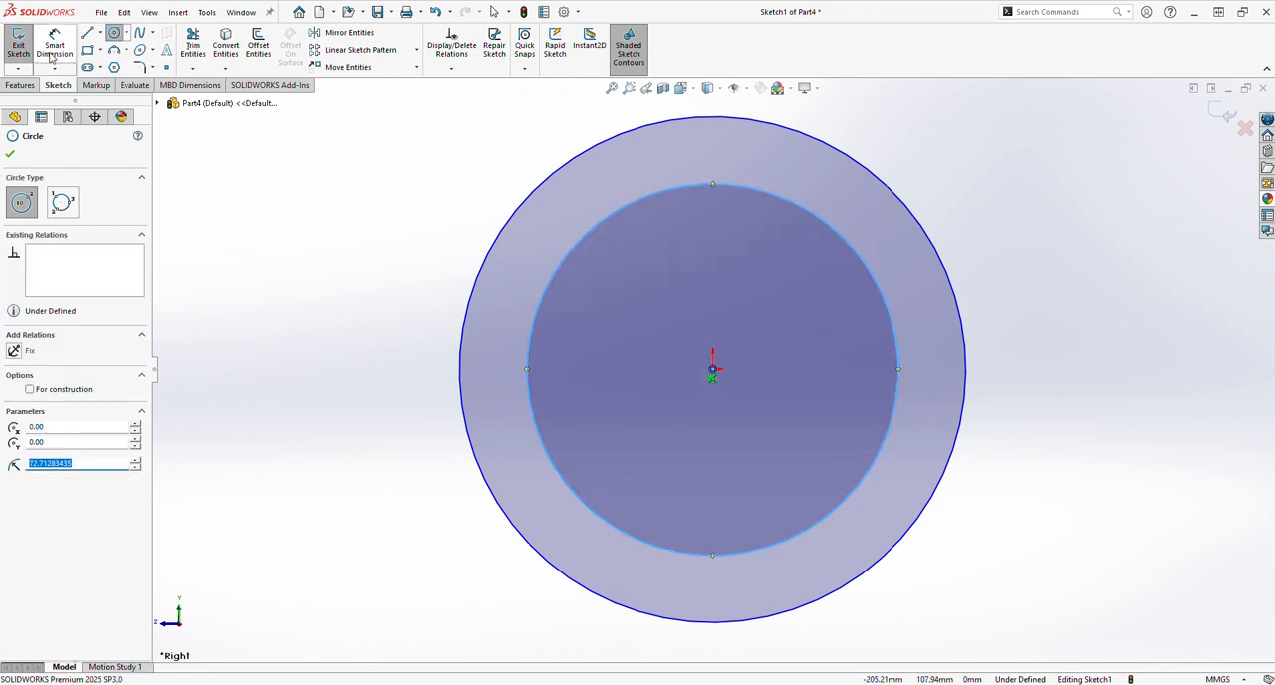
left_click(897, 333)
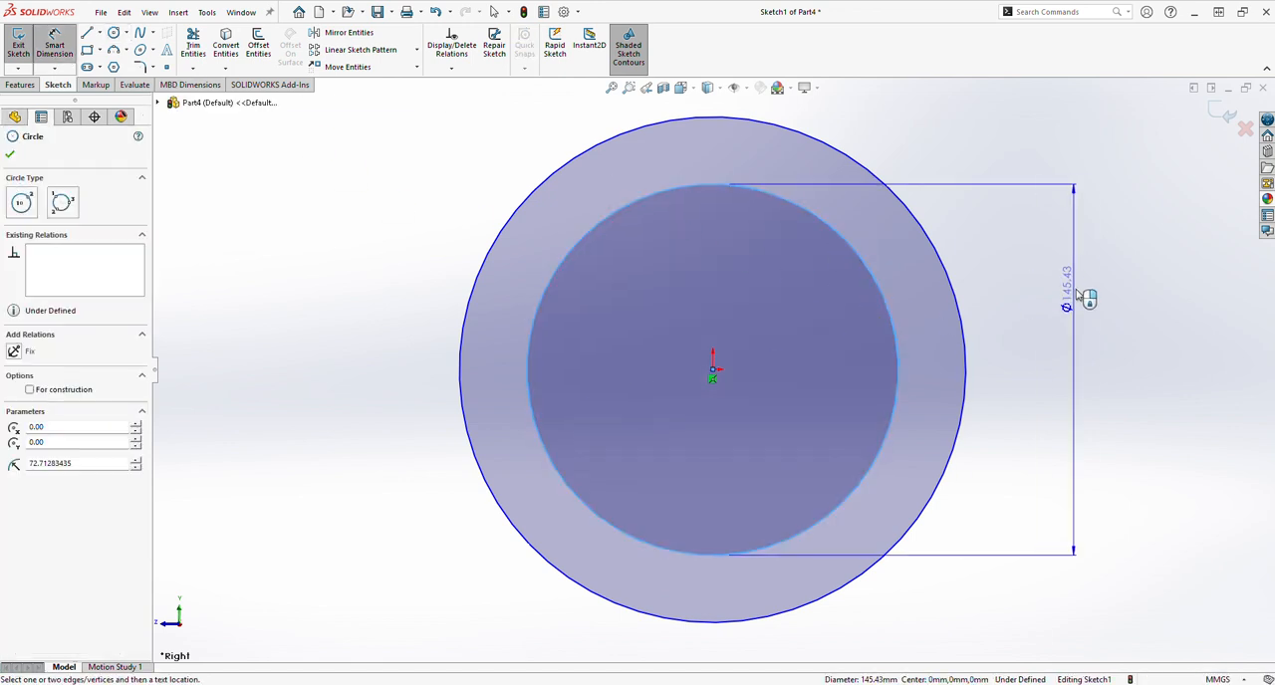
left_click(1091, 239)
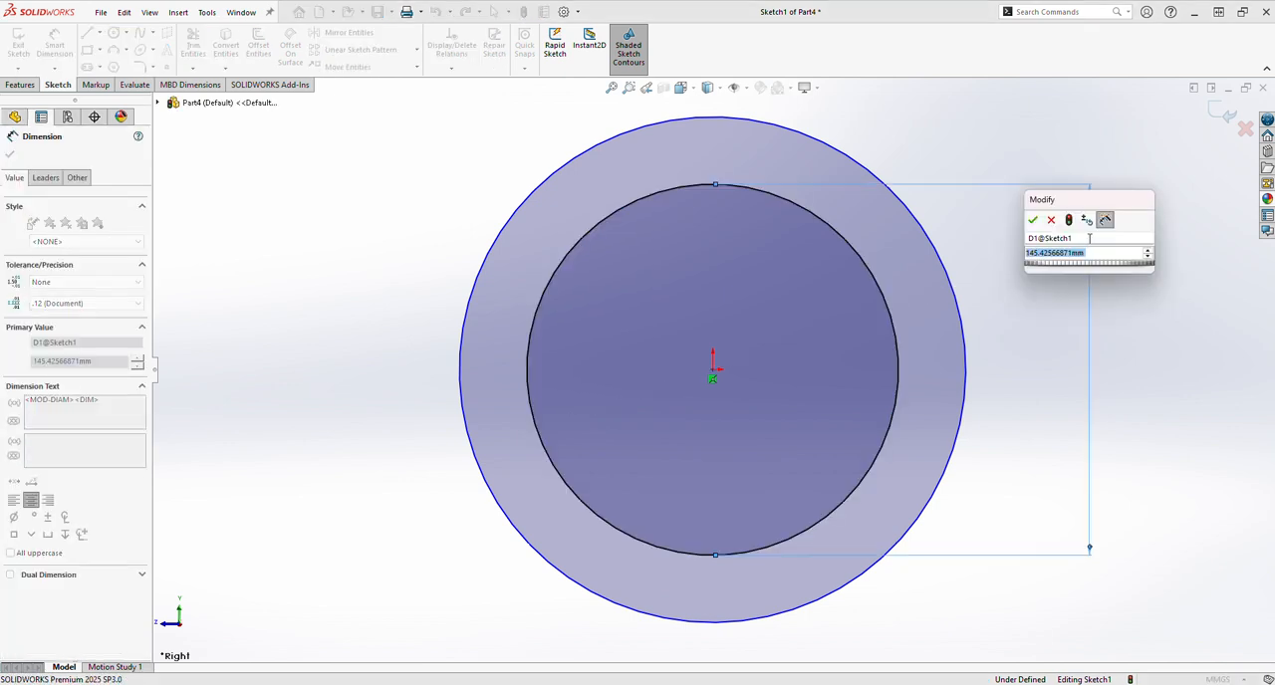
type("50")
key("Return")
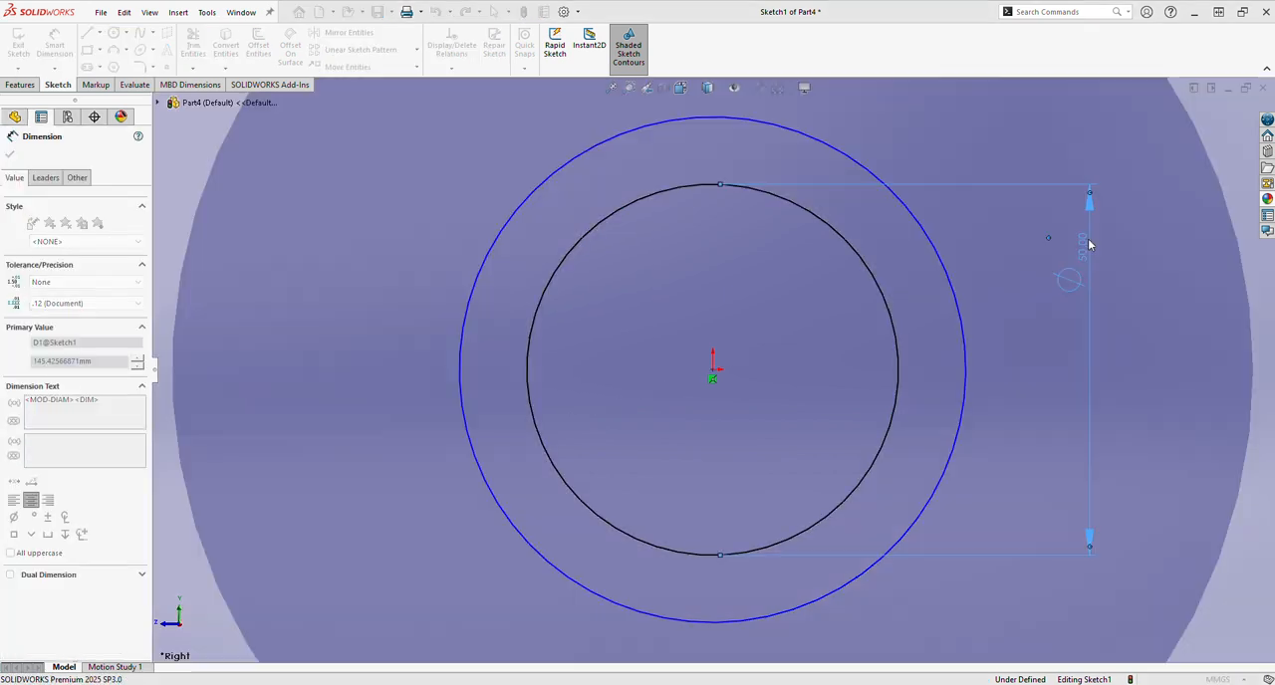
left_click(959, 309)
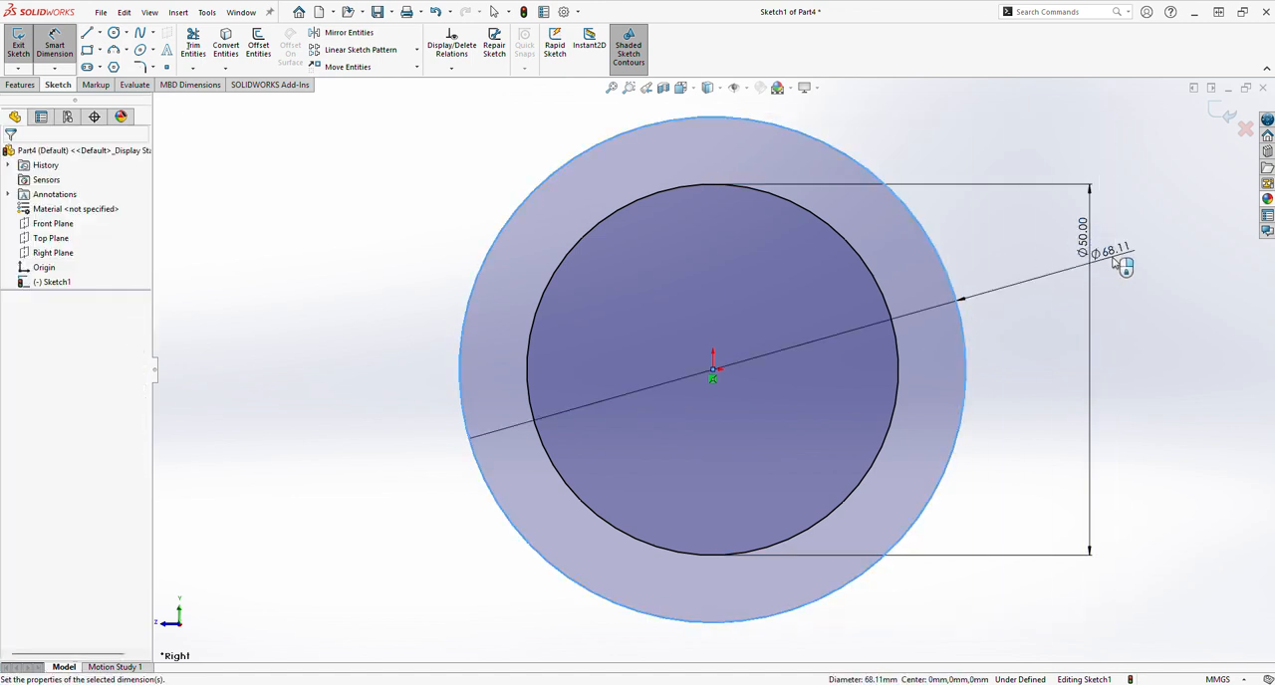
left_click(1111, 261)
type("60")
key("Return")
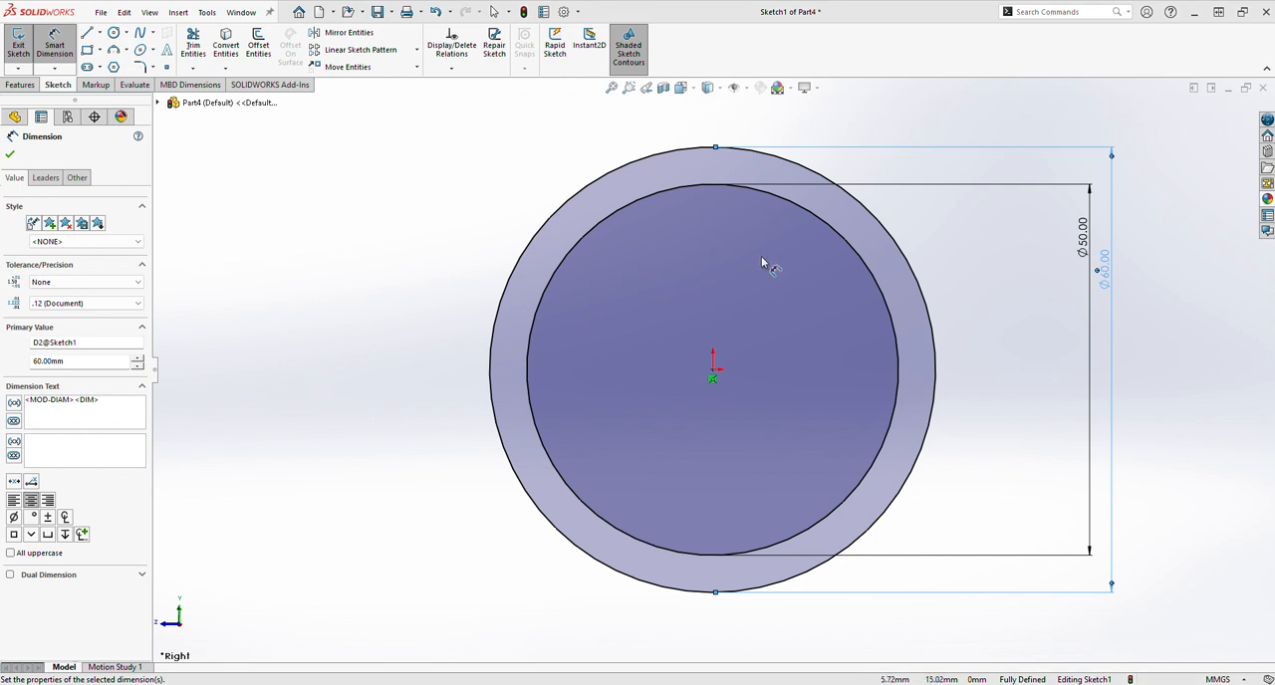
Extrude the ring profile as a blind boss with a depth of 20 mm.
left_click(19, 85)
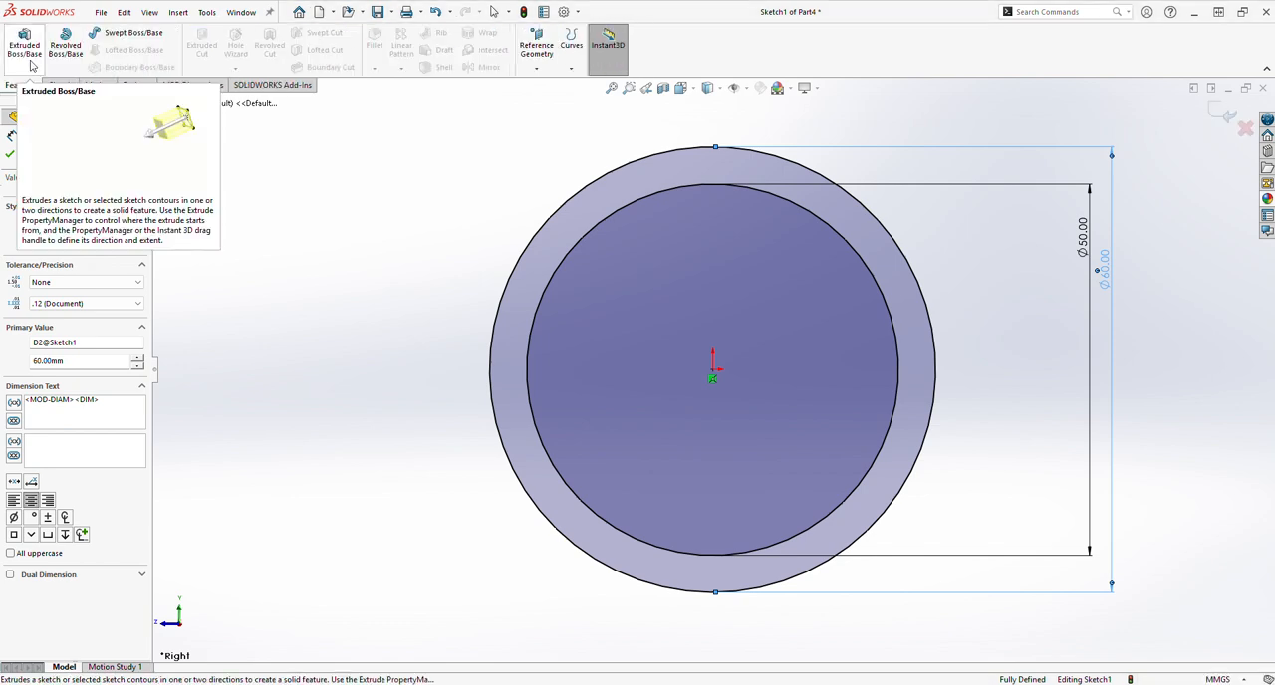
left_click(27, 52)
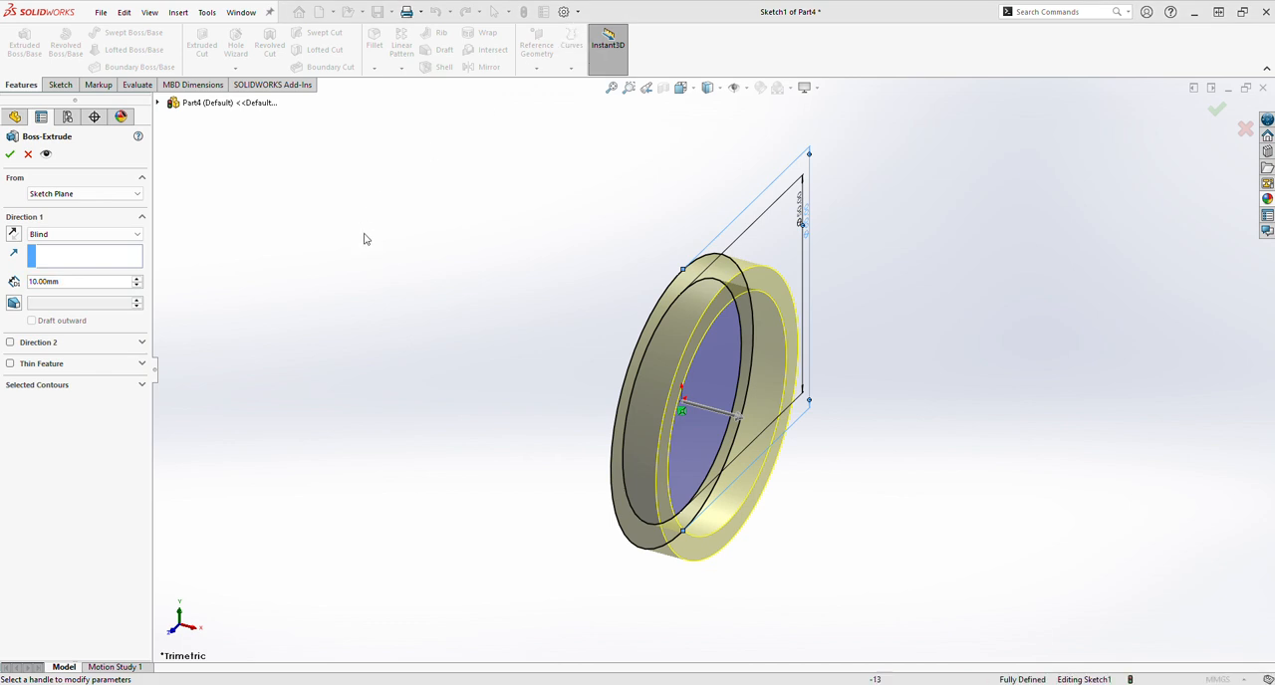
double_click(61, 281)
type("2")
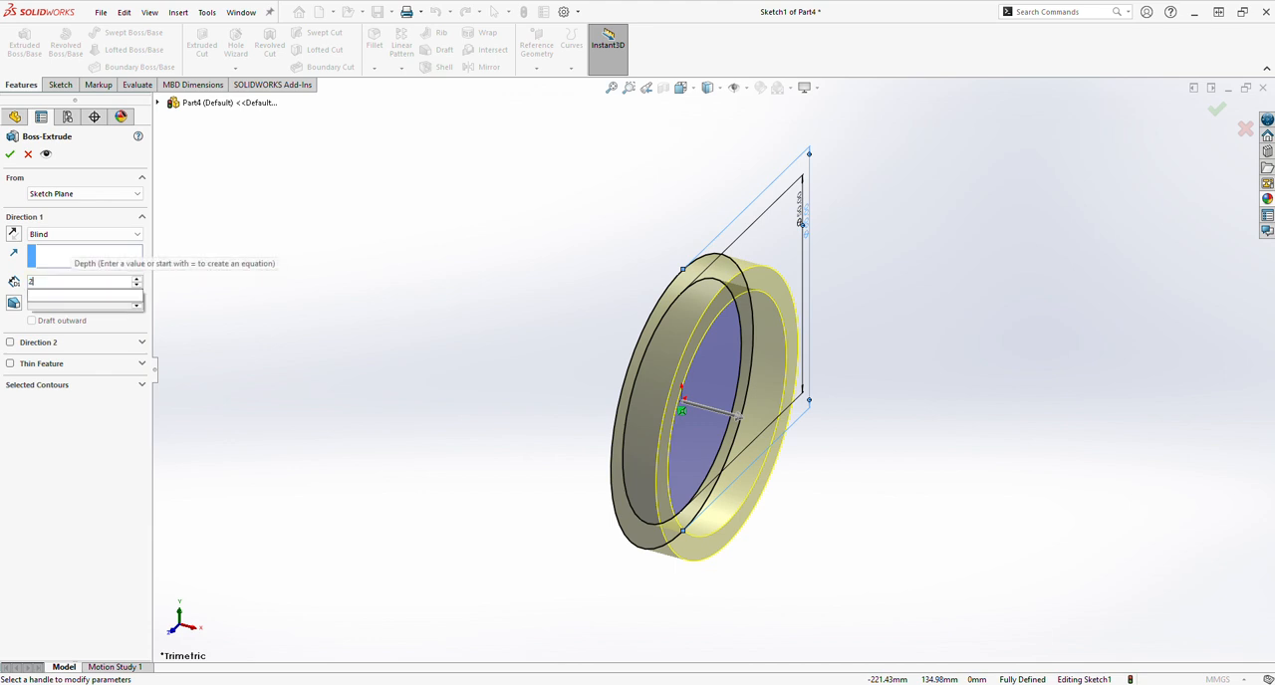
type("0.00mm")
key("Return")
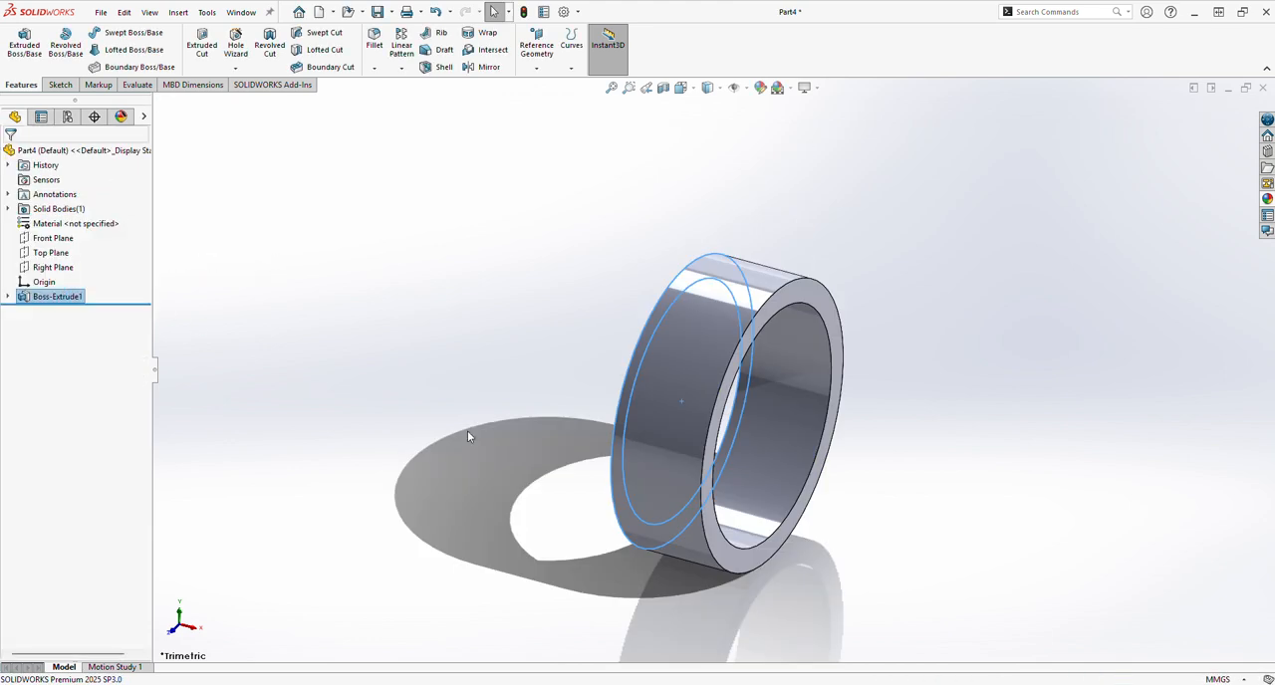
left_click(640, 468)
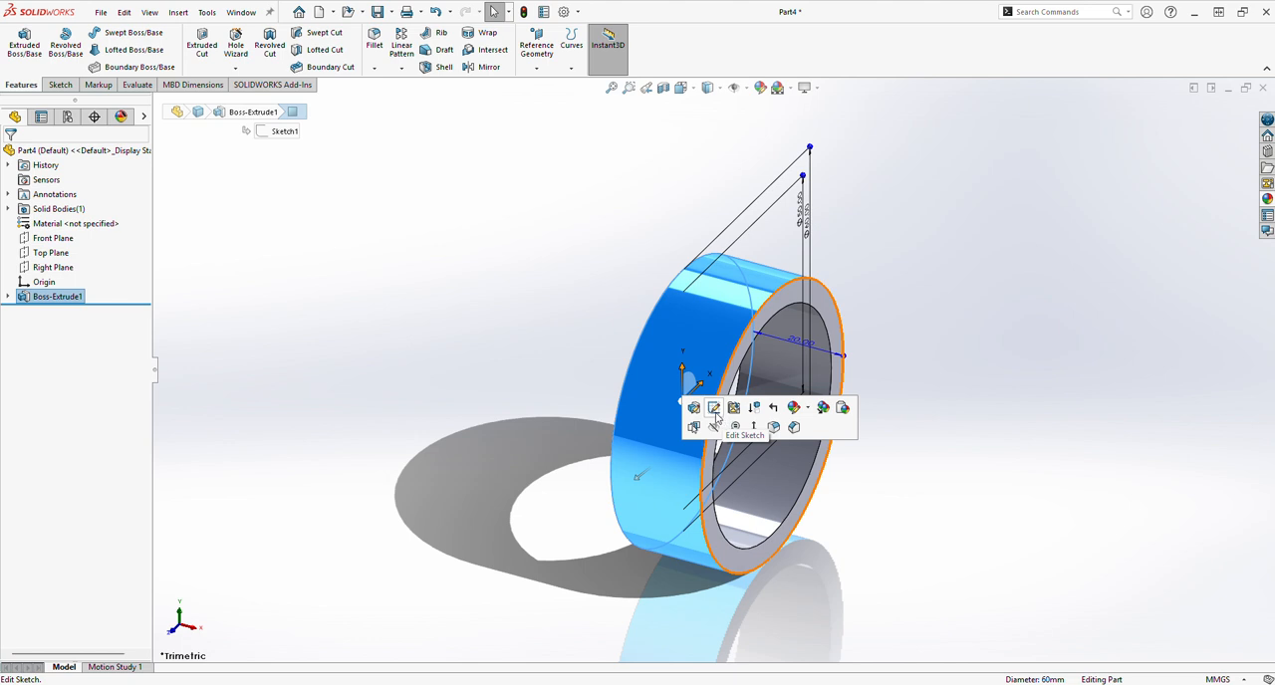
left_click(483, 372)
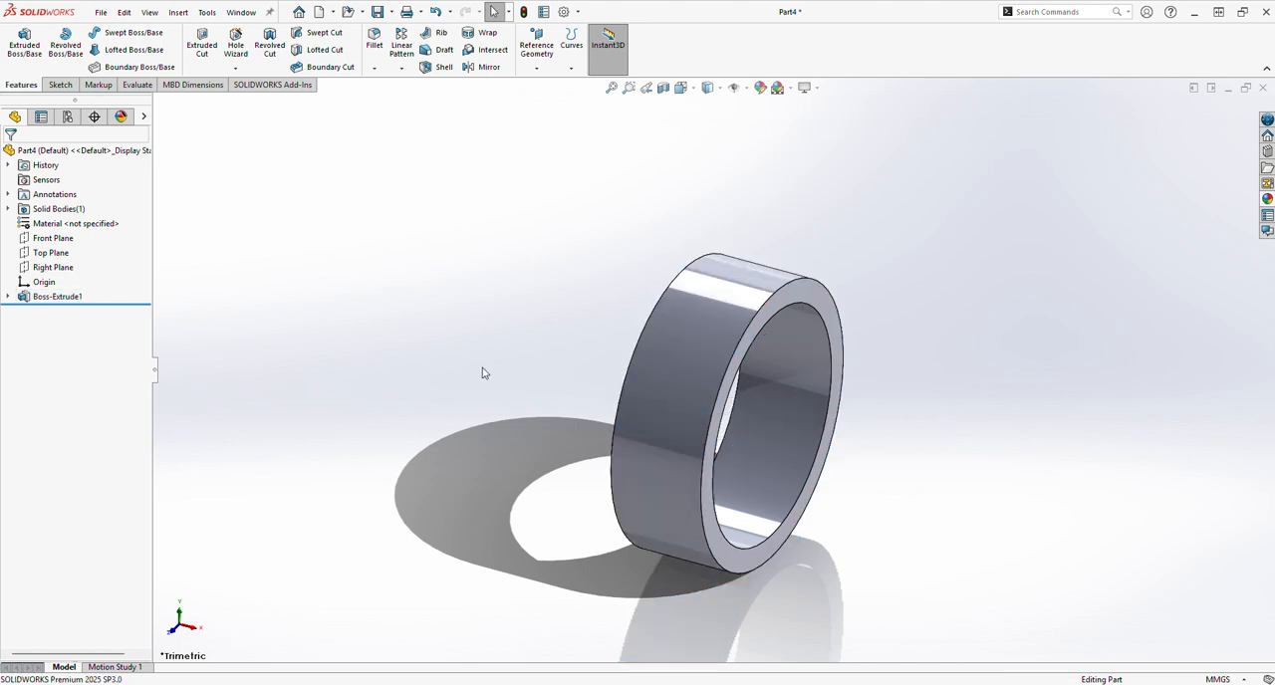
Sketch a corner rectangle about 10.4 mm wide and 30 mm tall on the Front Plane, from the ring's top edge down to origin height.
left_click(43, 240)
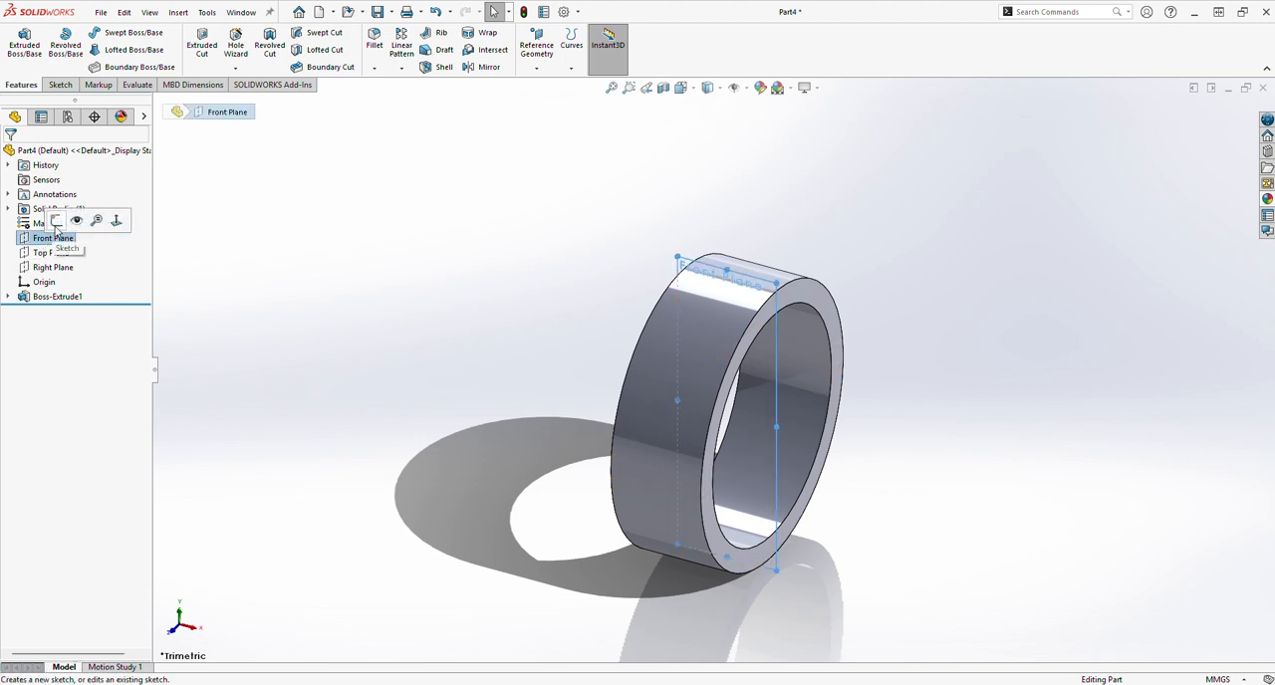
left_click(55, 223)
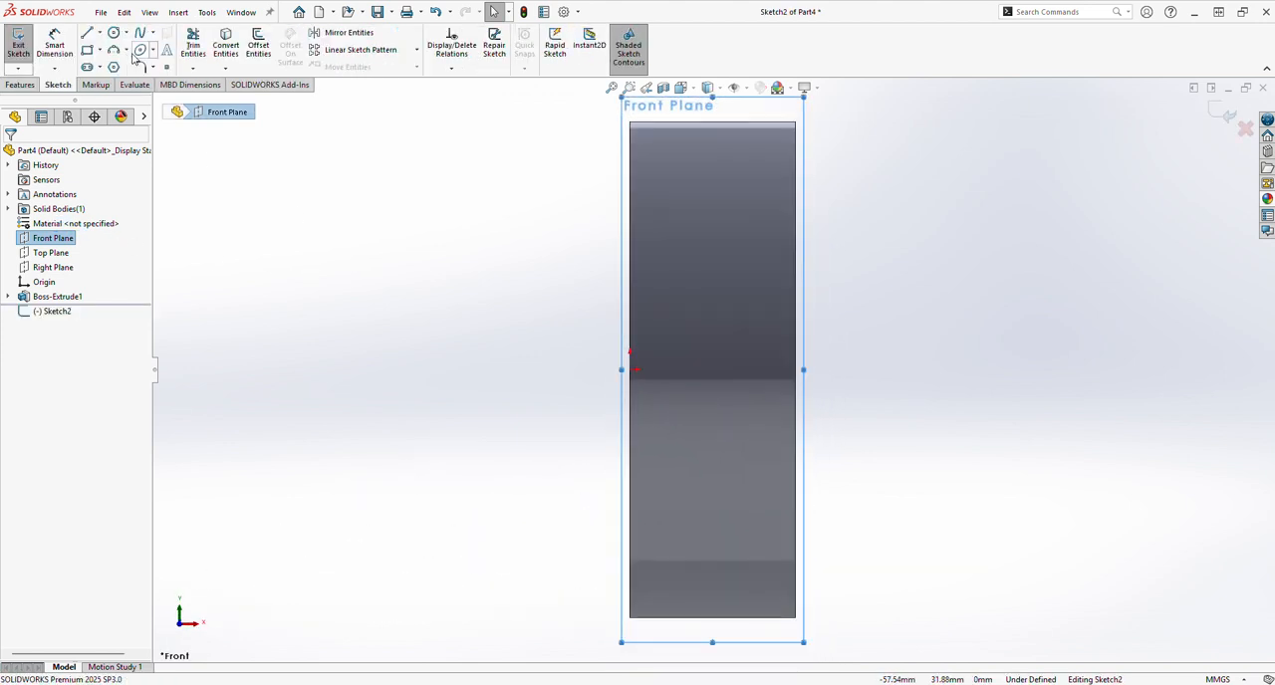
left_click(99, 52)
left_click(119, 68)
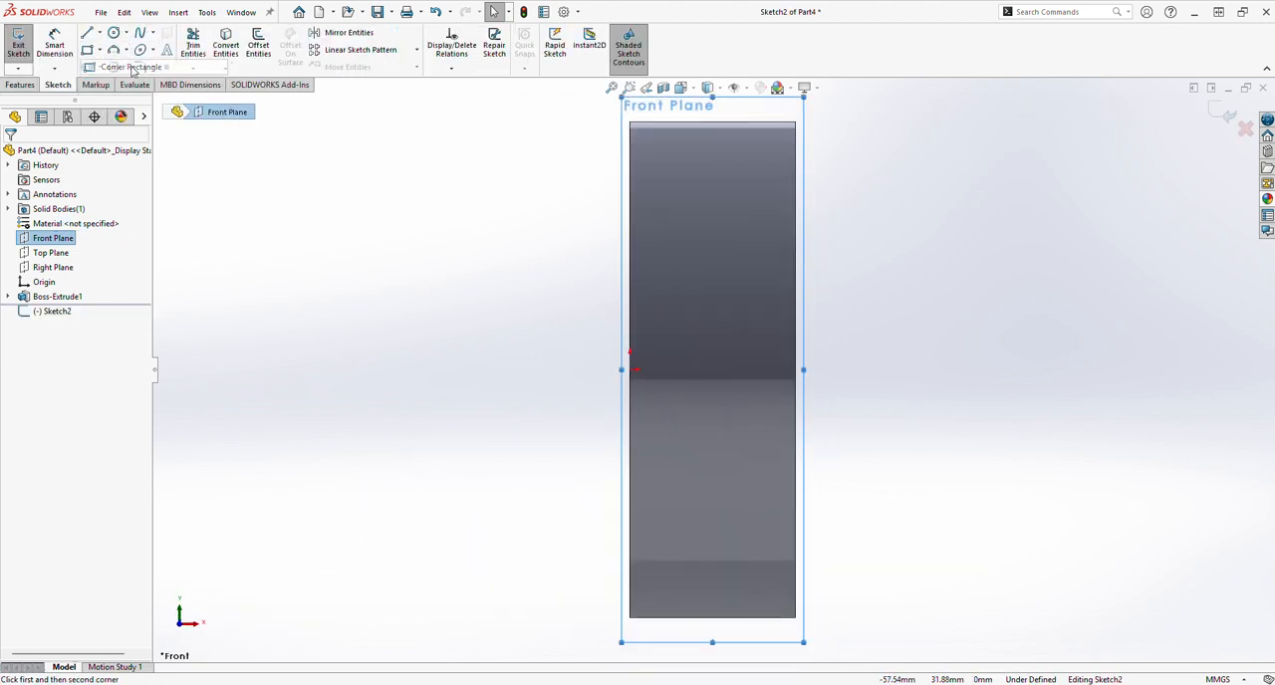
left_click(667, 123)
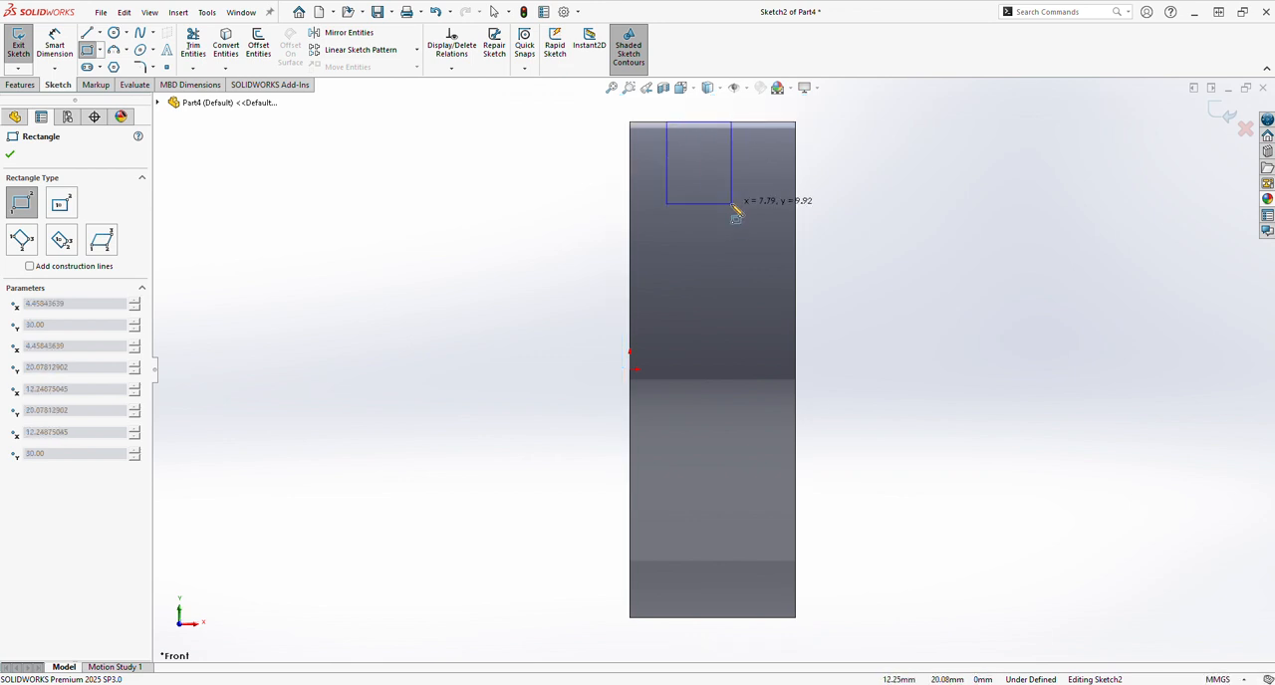
left_click(754, 370)
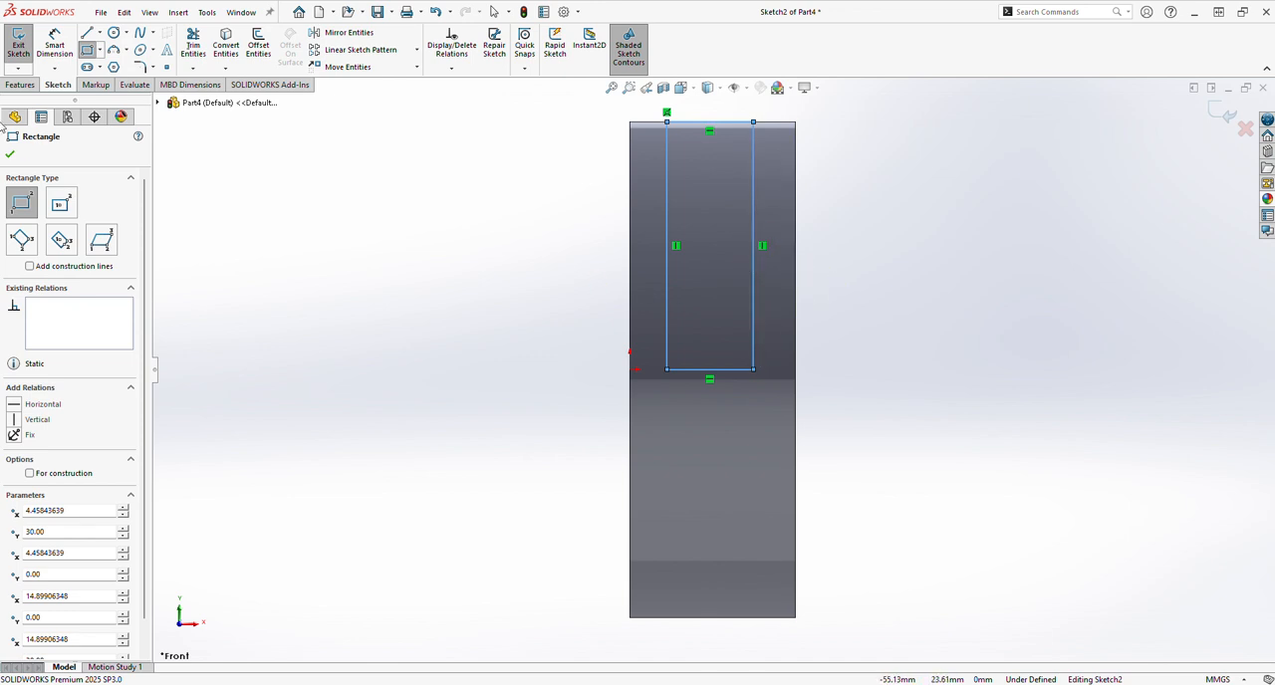
Dimension the height of the rectangle's left side.
left_click(54, 45)
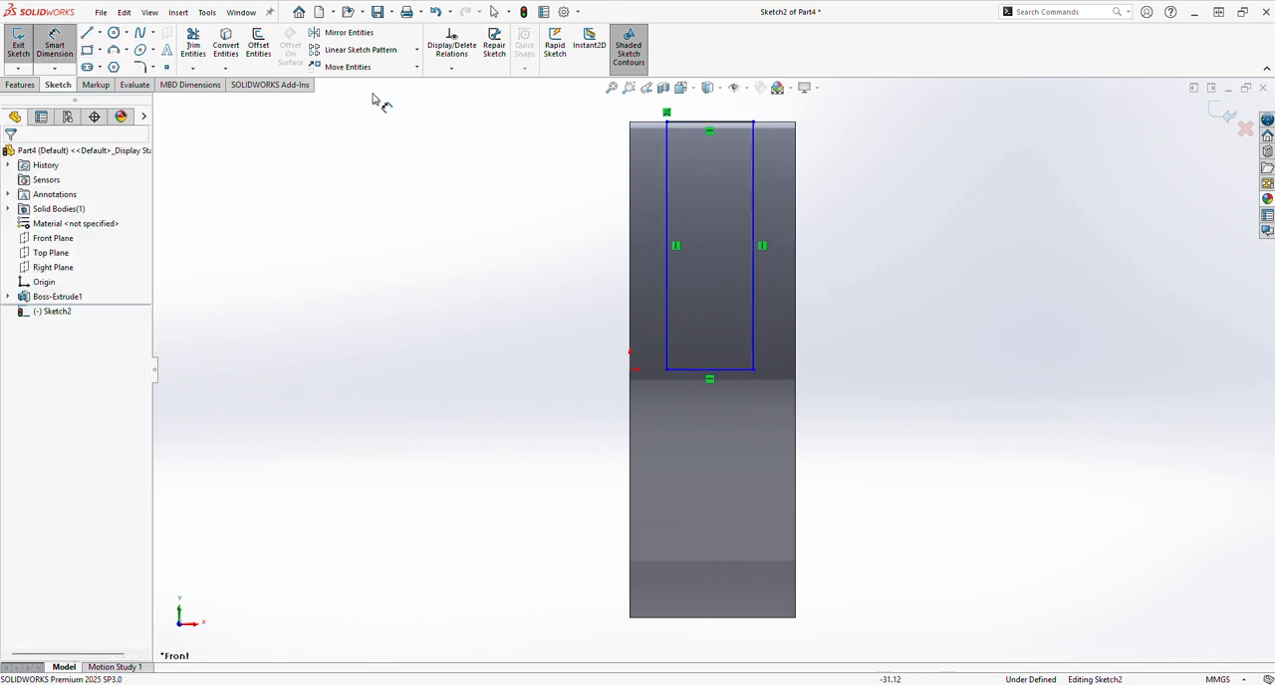
left_click(668, 221)
left_click(630, 223)
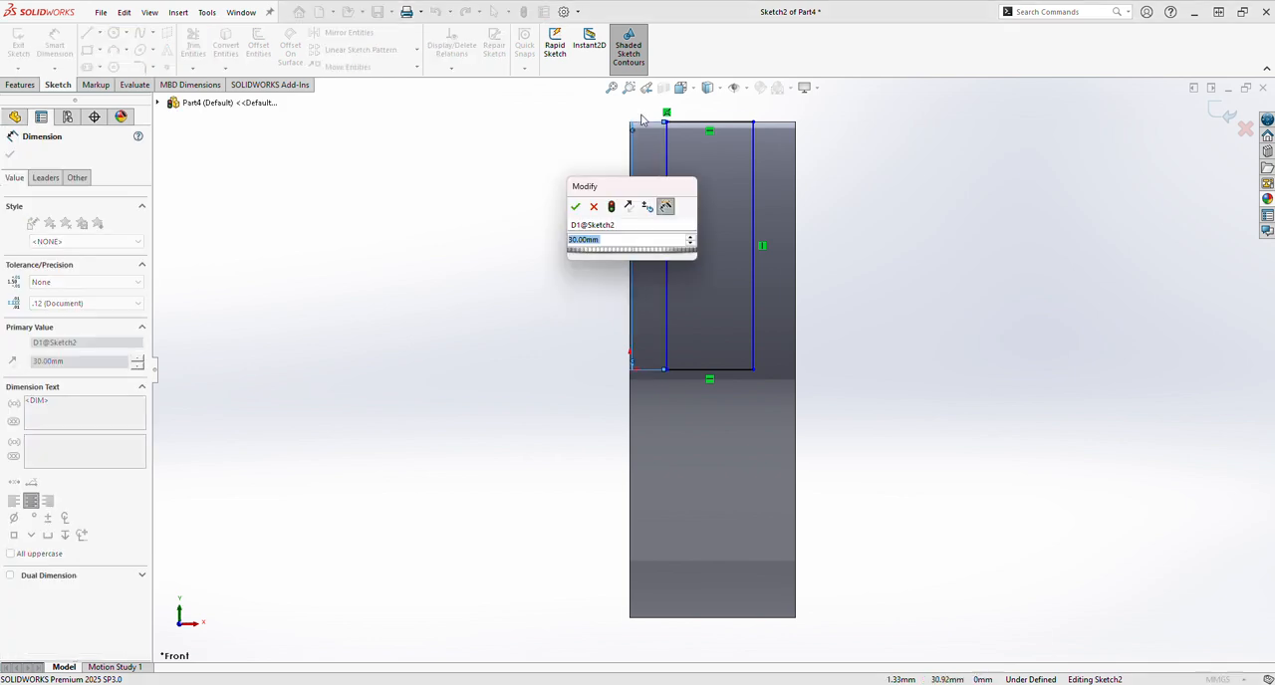
left_click(595, 208)
Set the rectangle's distance from the ring's left edge to 5 mm and its width to 10 mm.
left_click(667, 275)
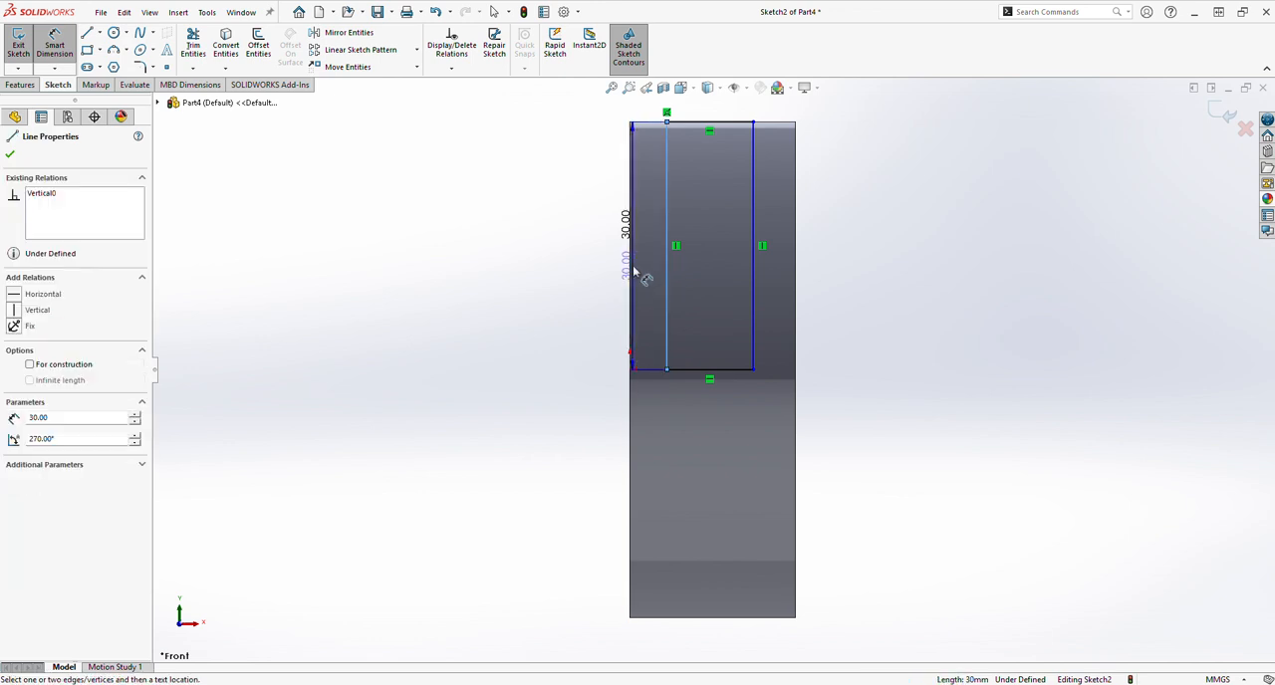
left_click(629, 267)
left_click(653, 110)
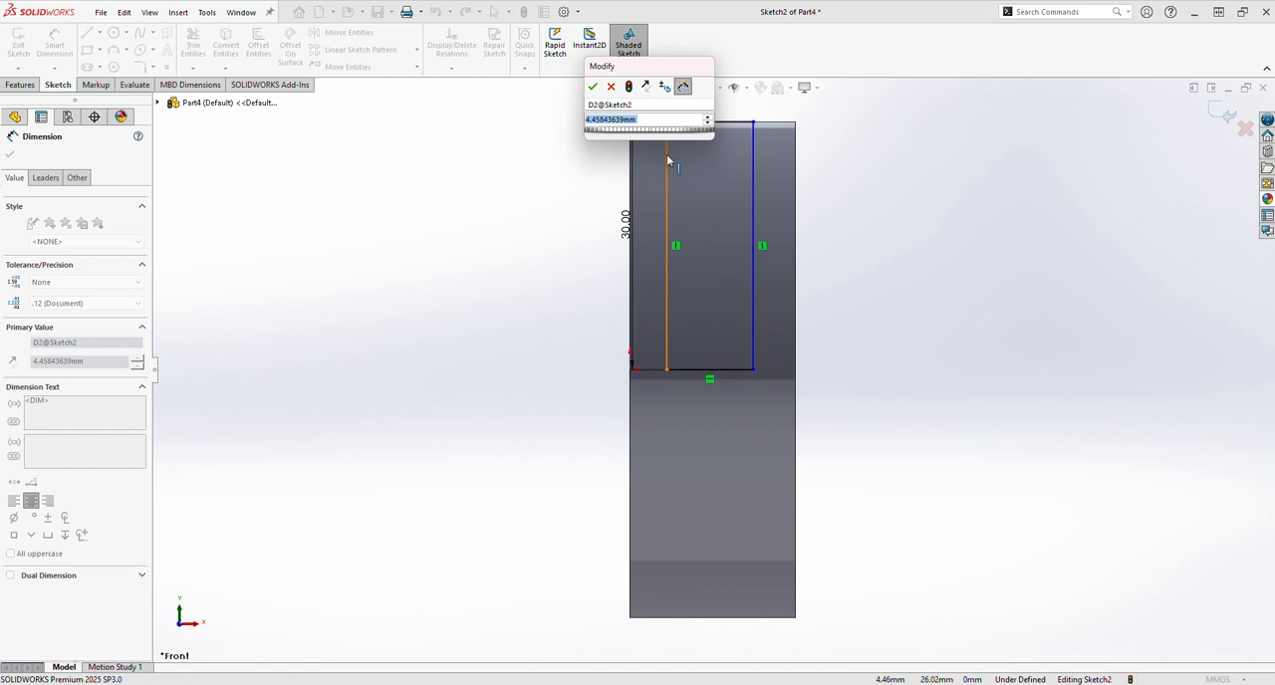
type("5")
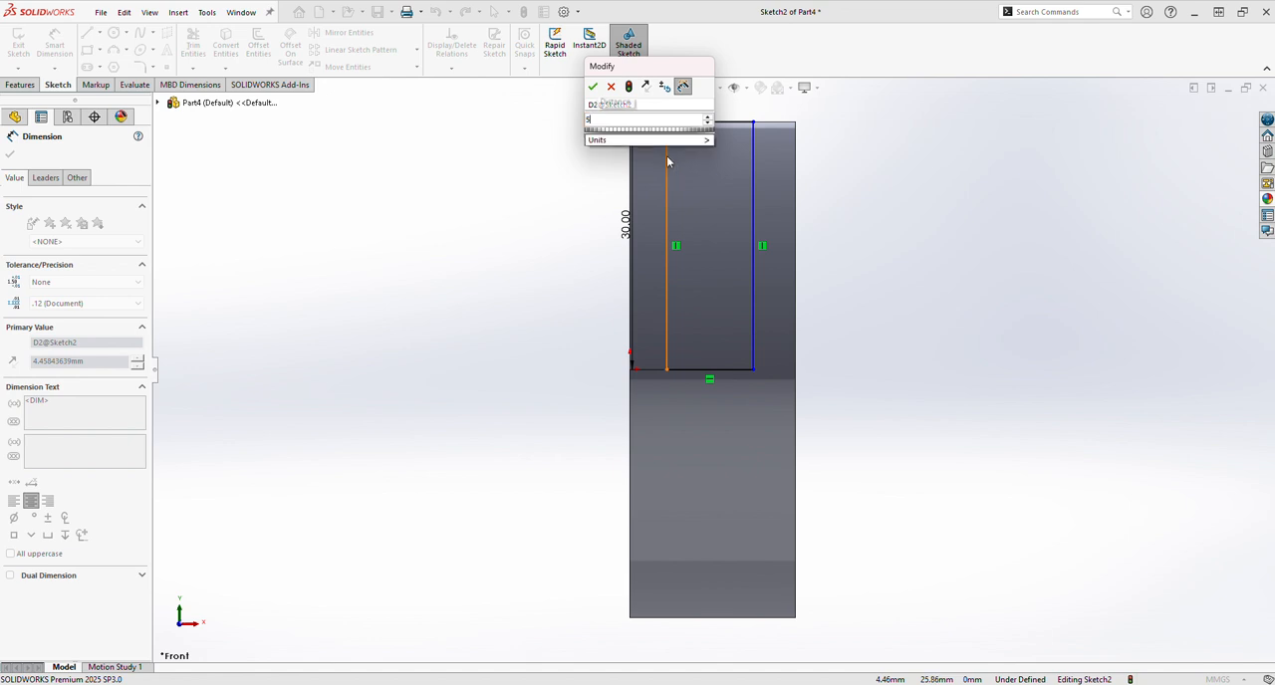
key("Return")
left_click(709, 120)
left_click(707, 114)
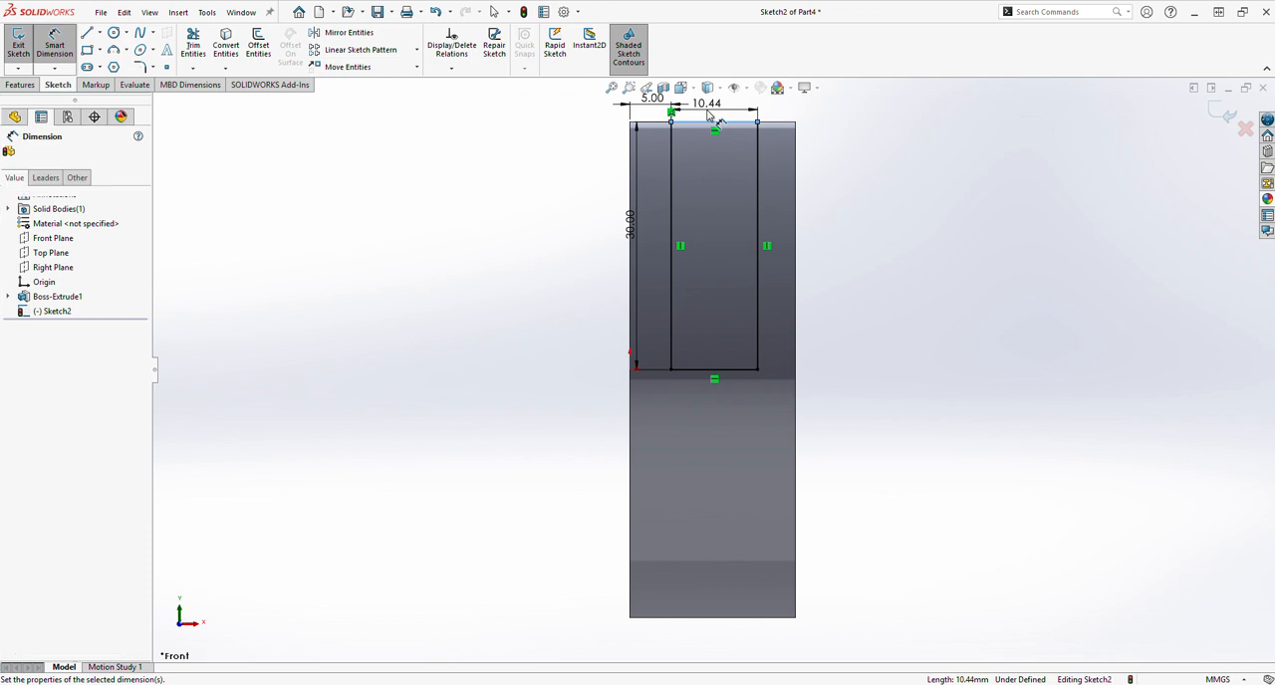
type("10")
key("Return")
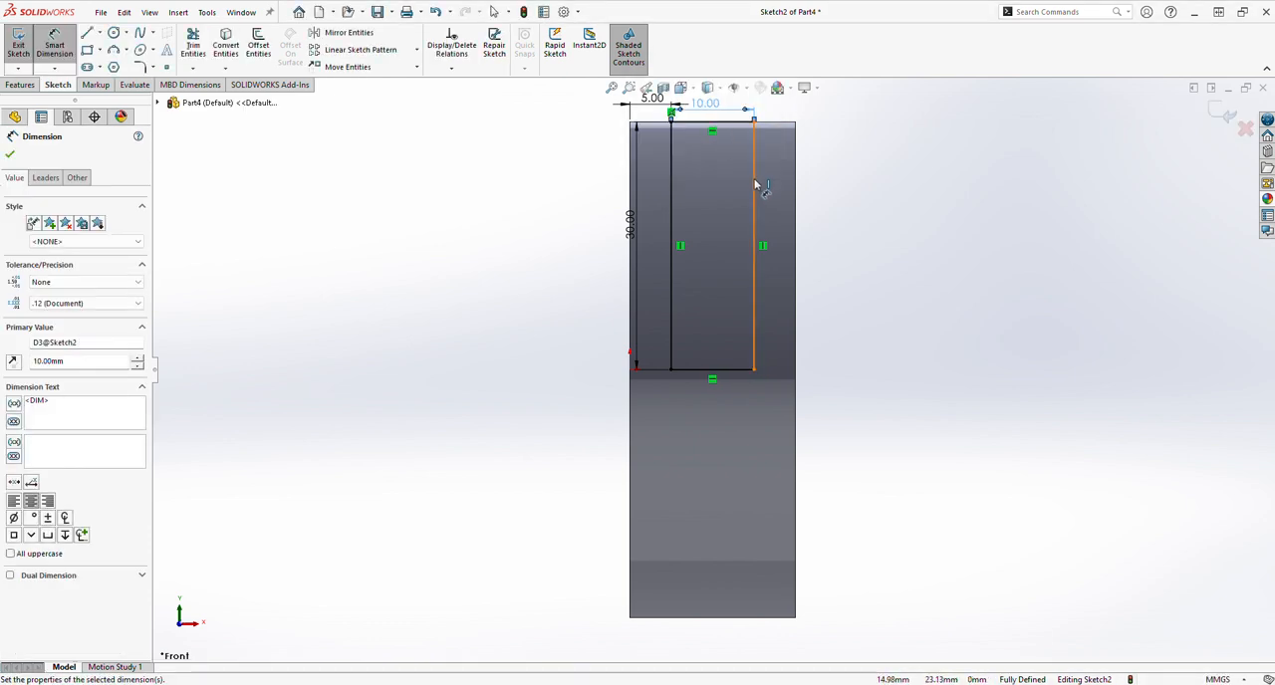
Add a driven dimension between the rectangle's right side and the ring's right edge.
left_click(755, 189)
left_click(795, 179)
left_click(784, 110)
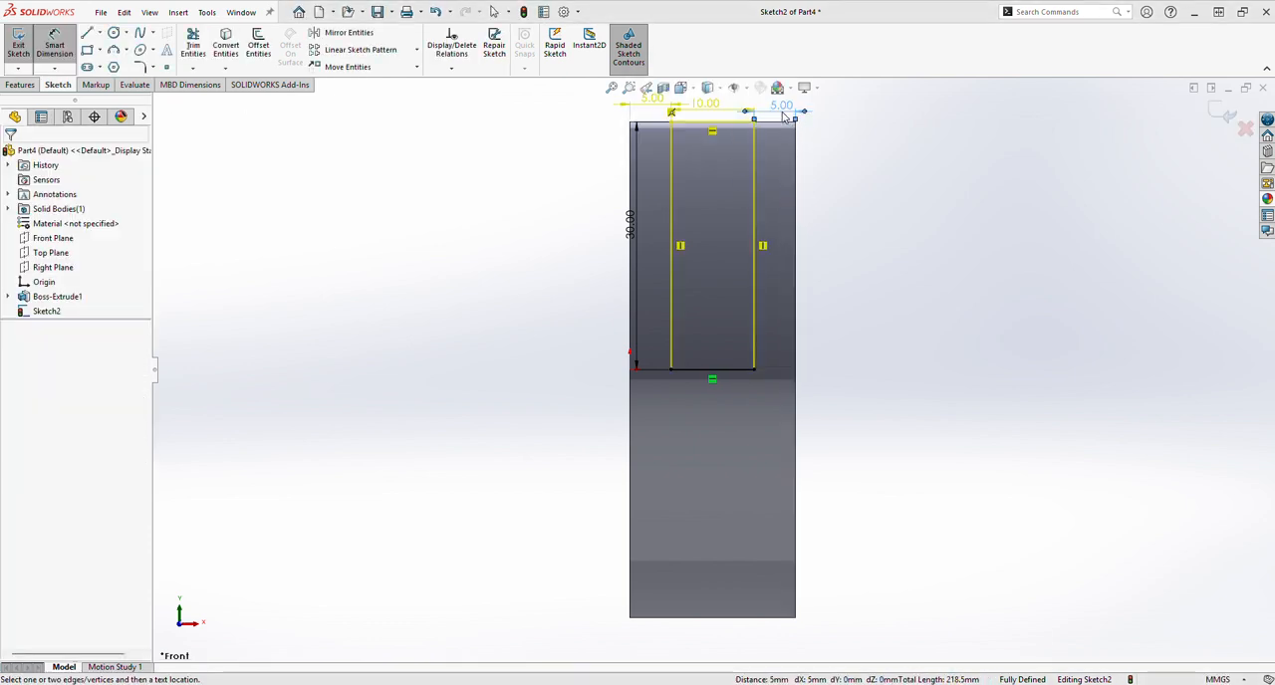
key("Return")
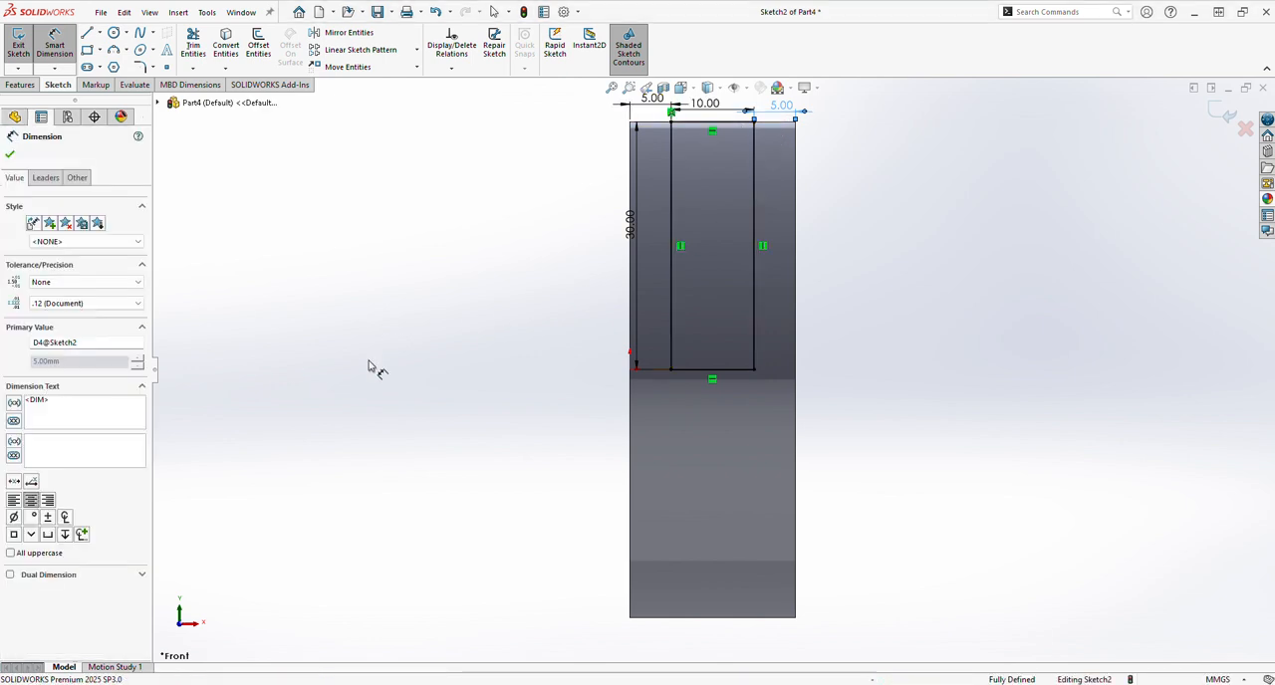
Cut-extrude the slot rectangle Through All - Both through the ring.
left_click(36, 87)
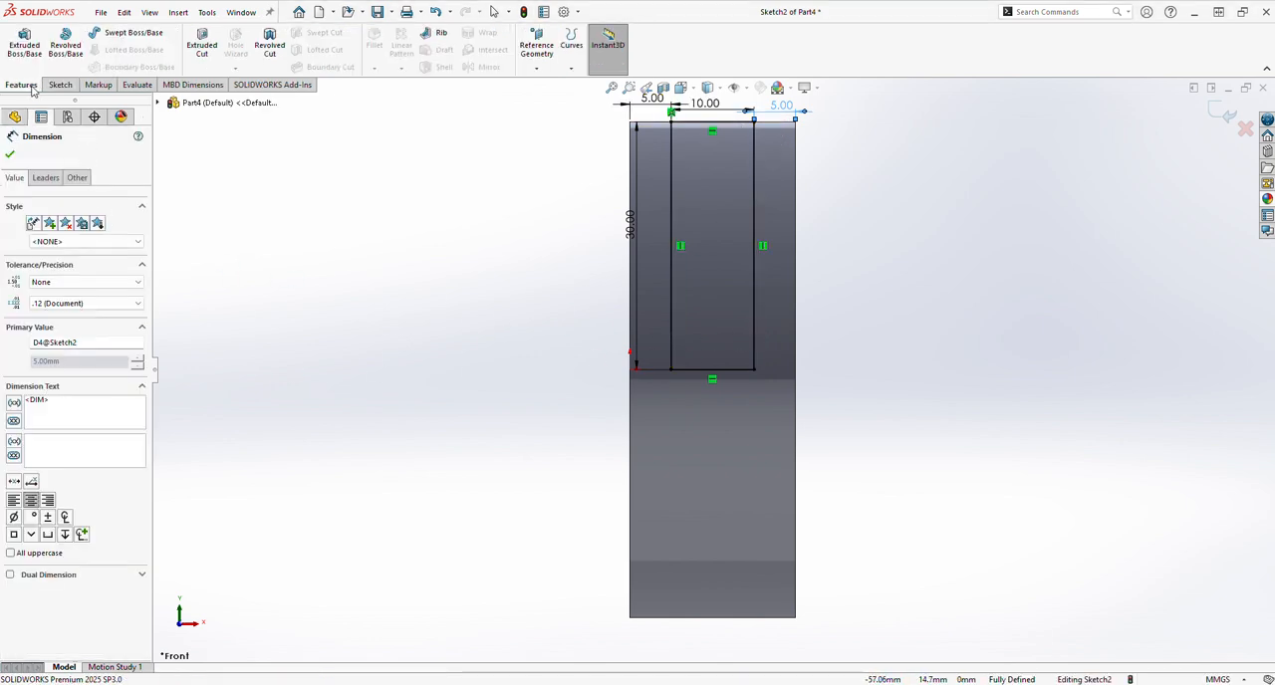
left_click(202, 48)
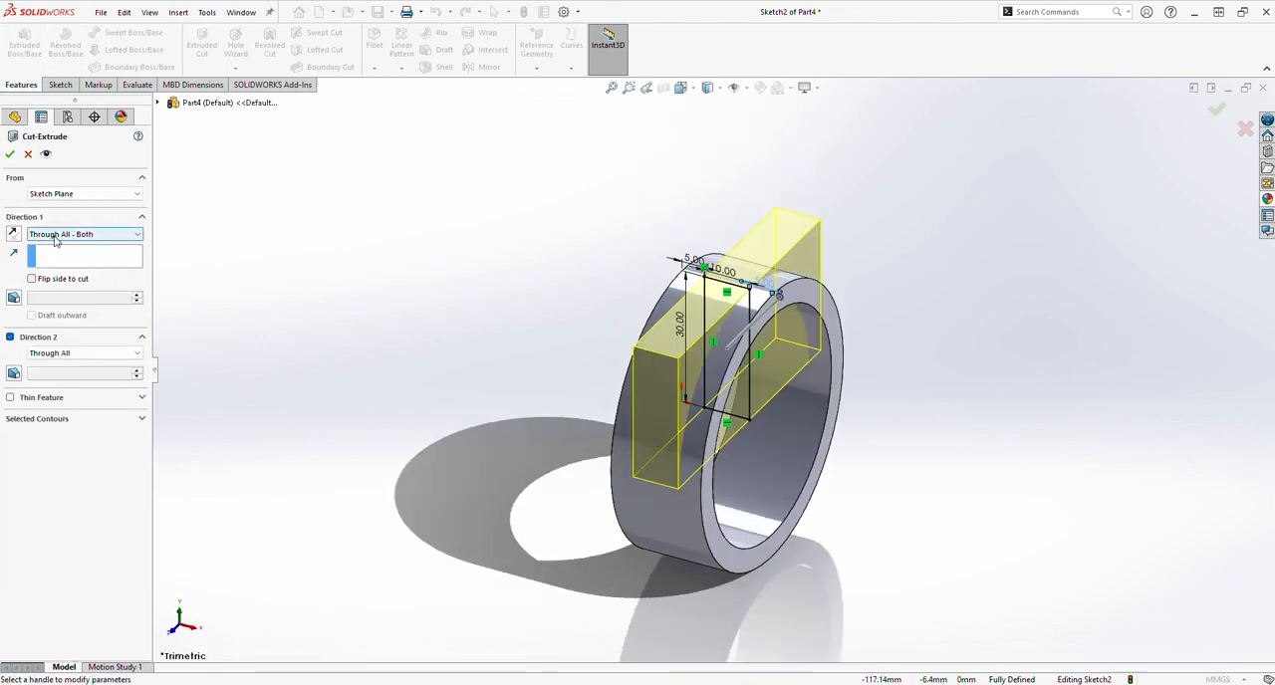
left_click(12, 156)
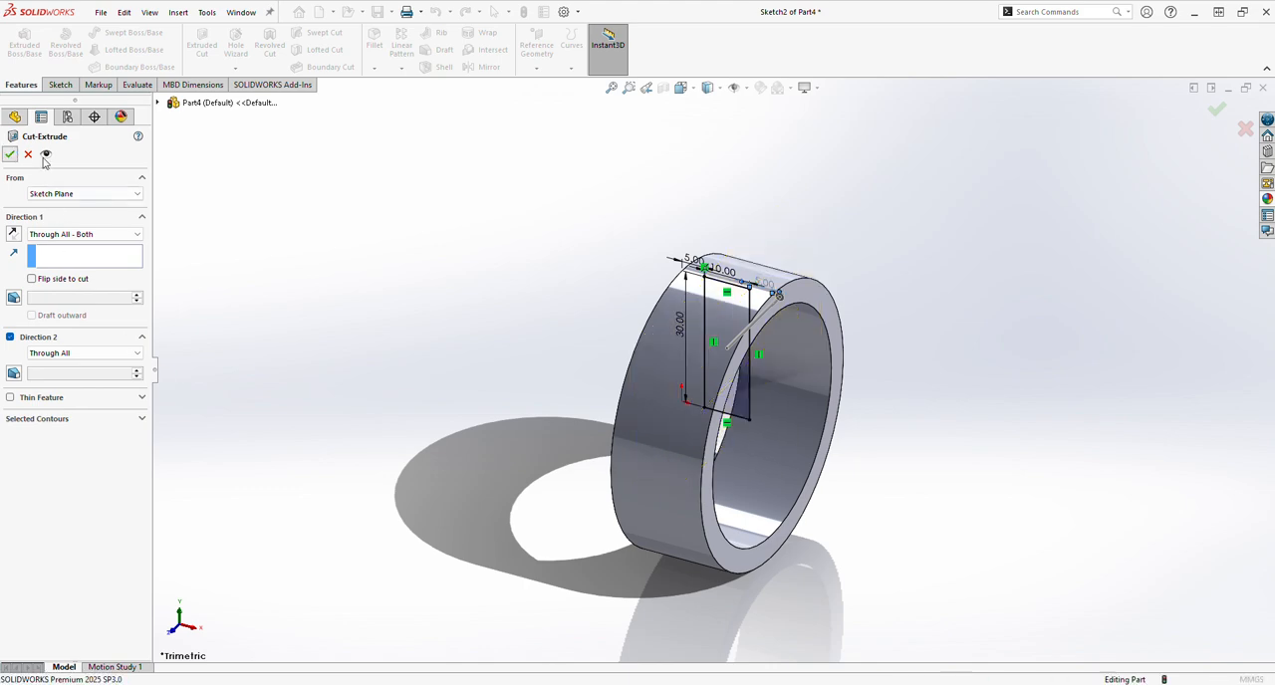
Apply a green appearance (RGB 0, 192, 0) to the ring's outer cylindrical face.
mouse_move(735, 454)
middle_mouse_down()
mouse_move(703, 497)
mouse_move(747, 470)
middle_mouse_up()
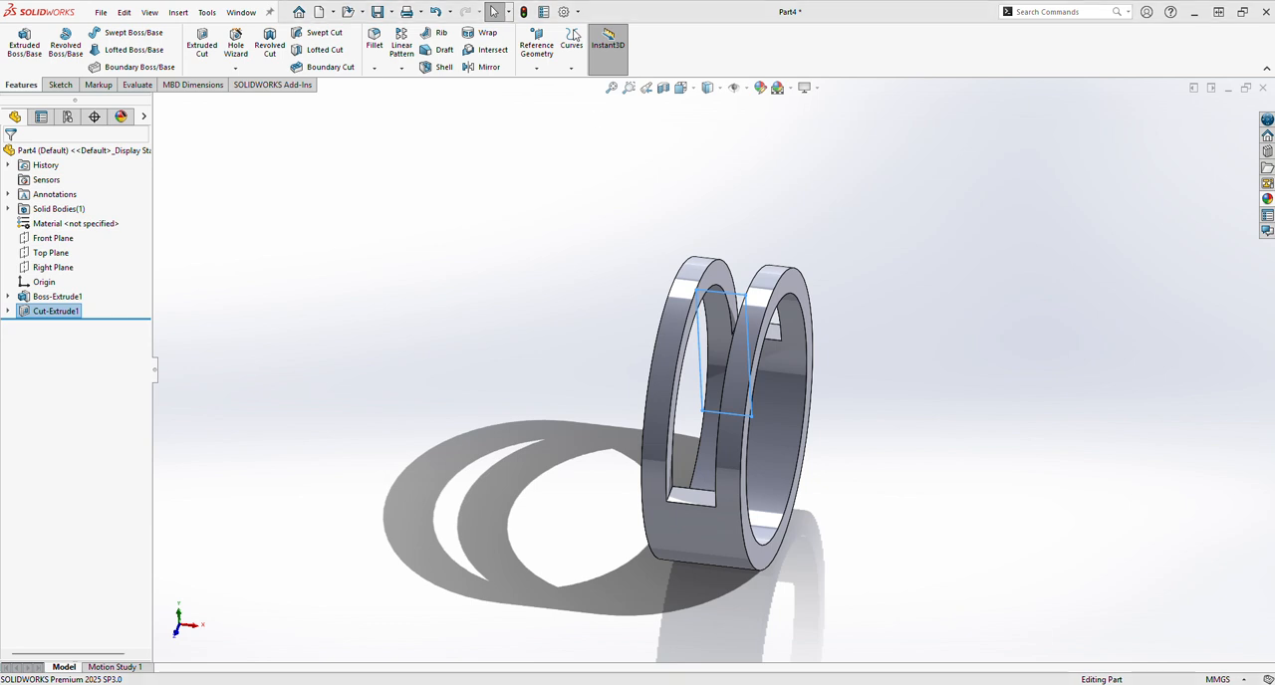
middle_click_drag(702, 393, 697, 498)
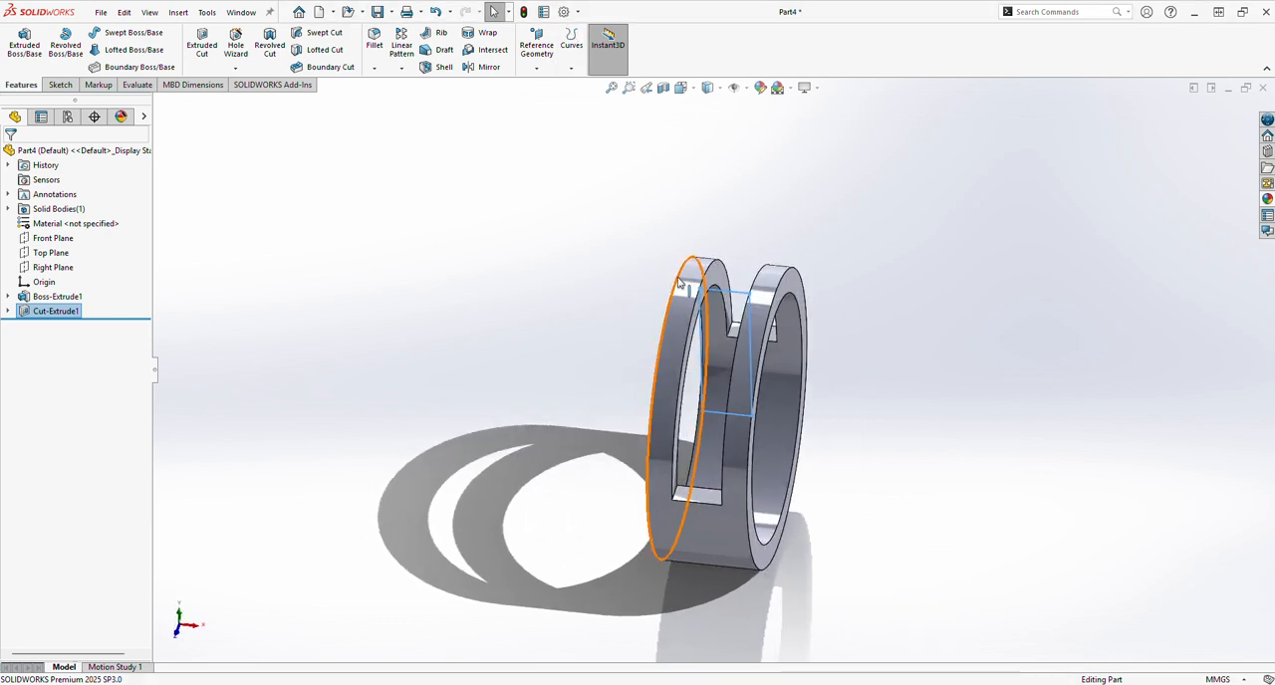
left_click(695, 528)
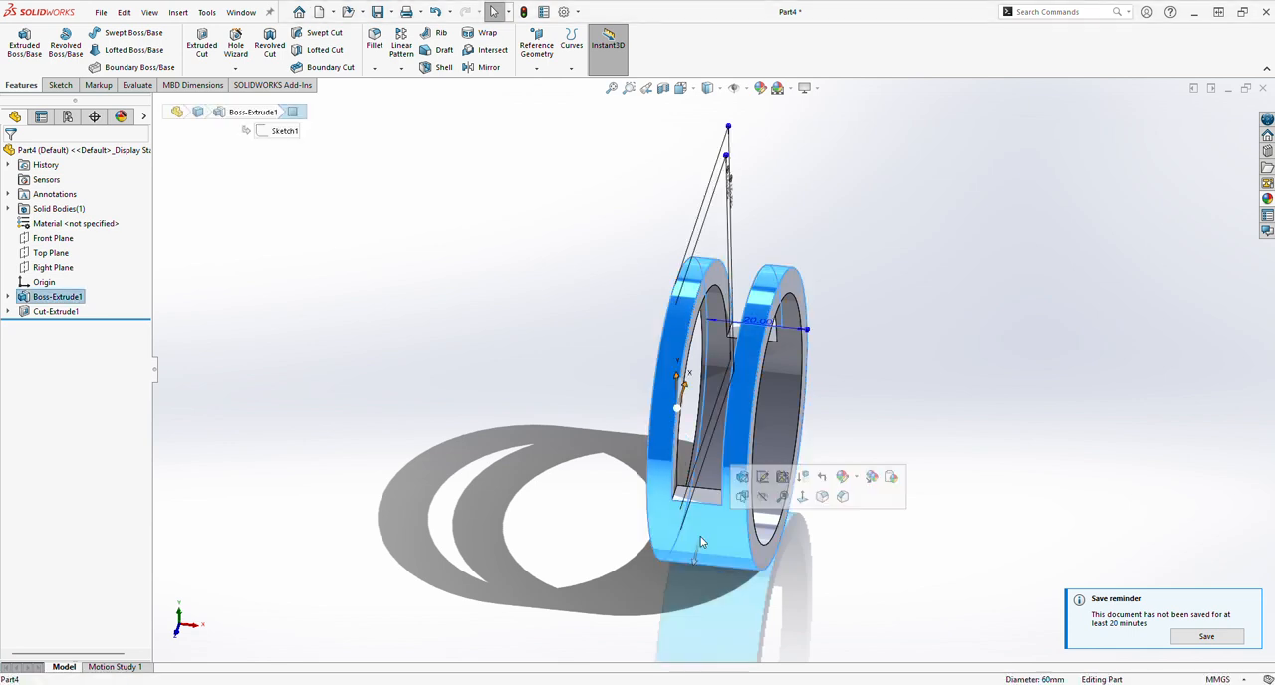
left_click(769, 90)
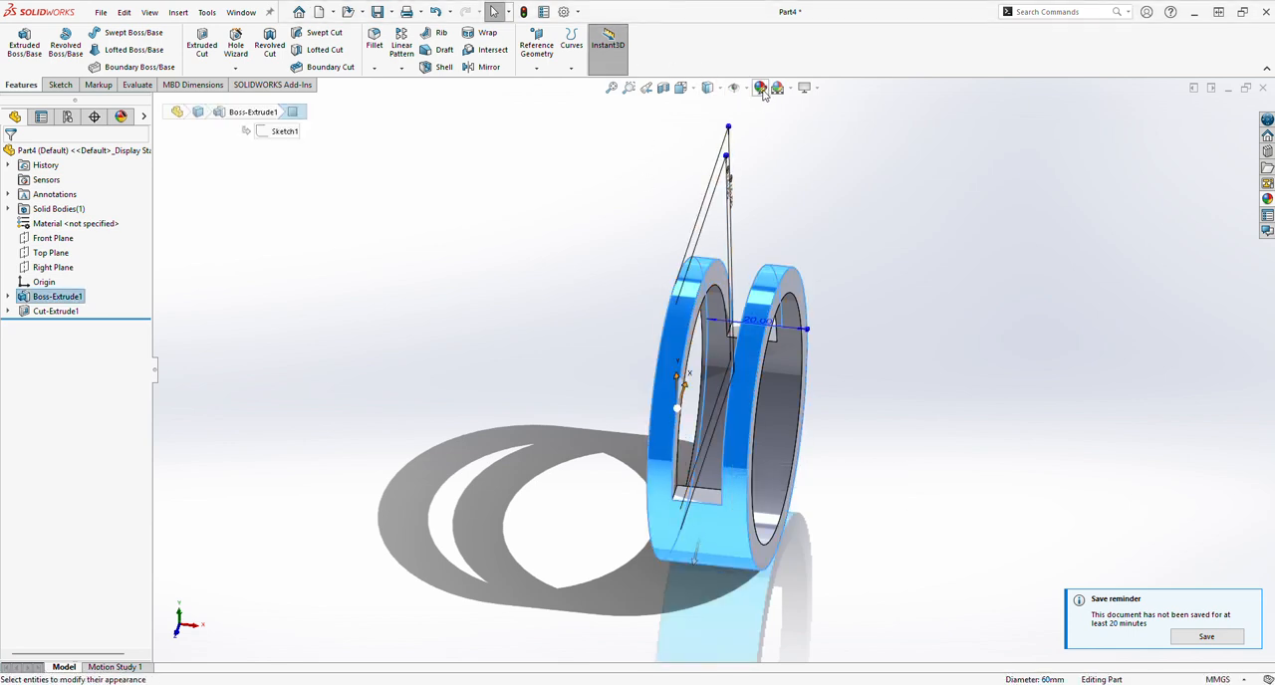
left_click(55, 482)
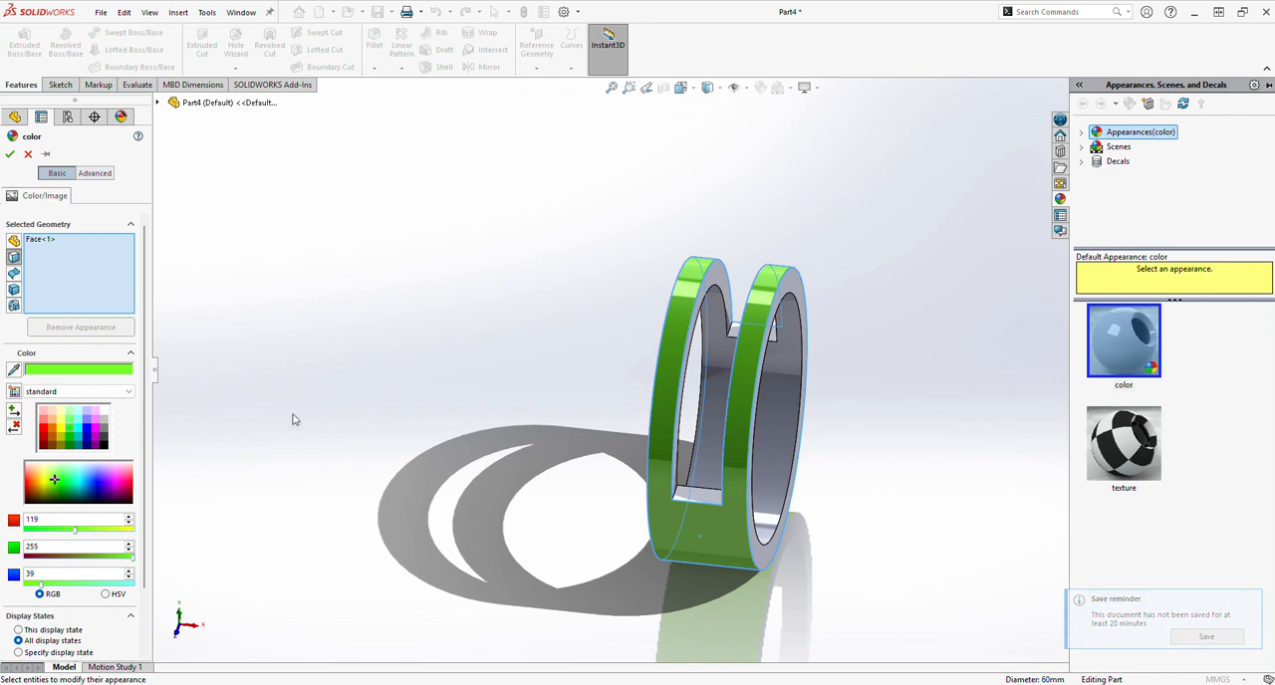
left_click(71, 441)
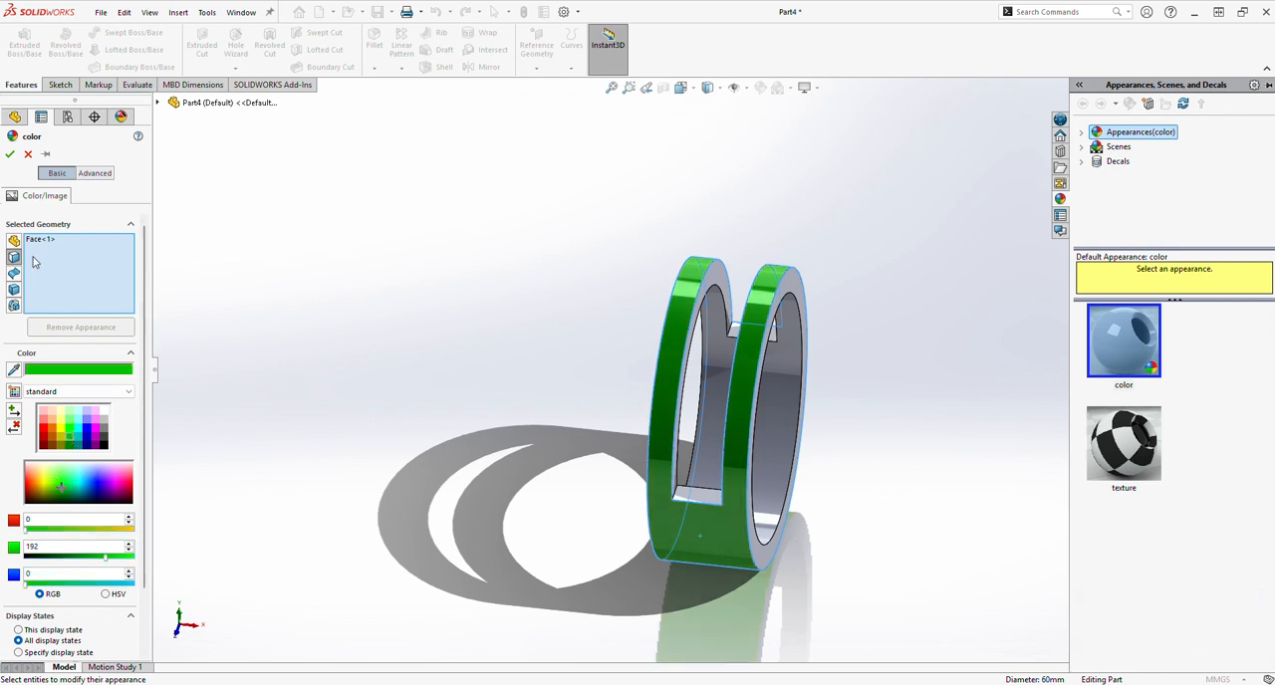
left_click(10, 155)
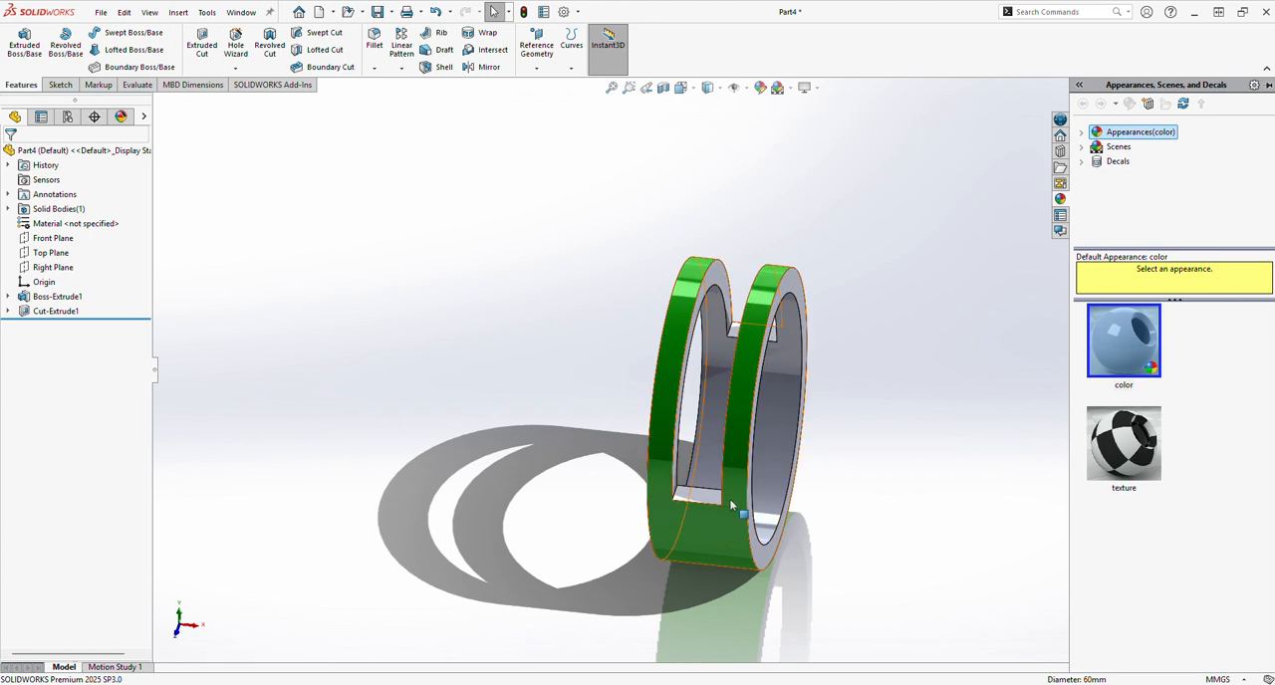
Apply an orange appearance (RGB 232, 113, 8) to both flat side faces of the ring.
left_click(769, 560)
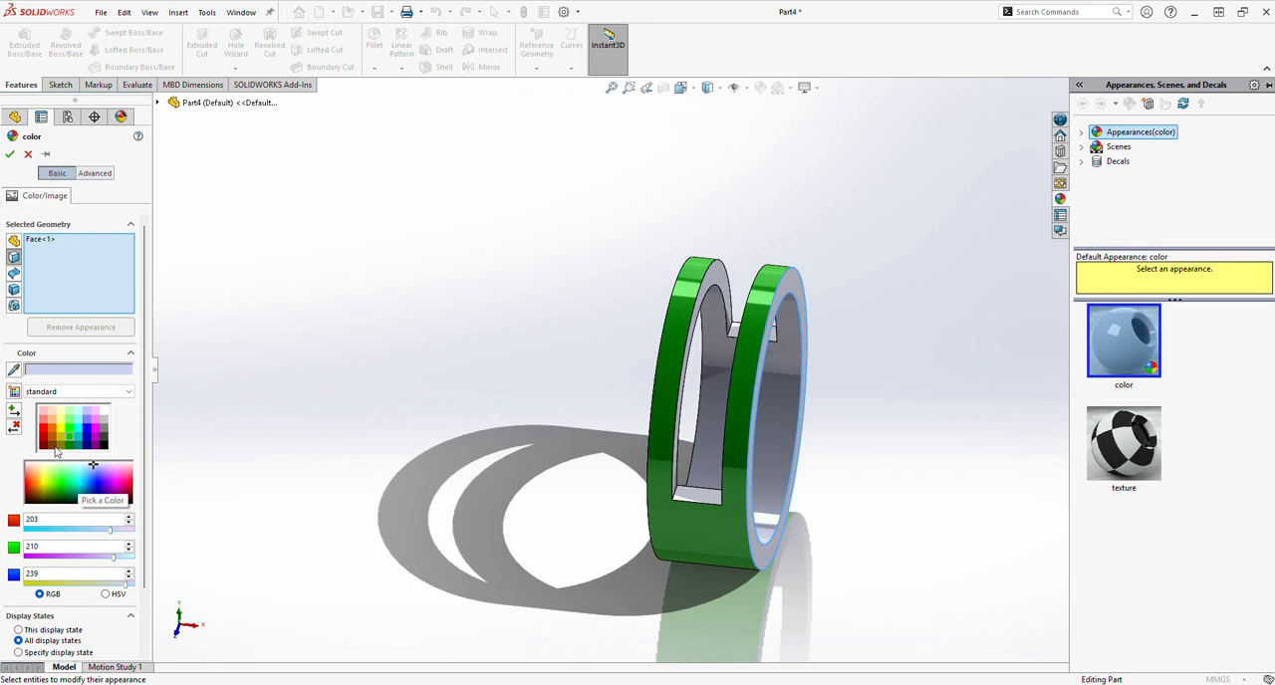
left_click(54, 430)
middle_click_drag(289, 466, 499, 434)
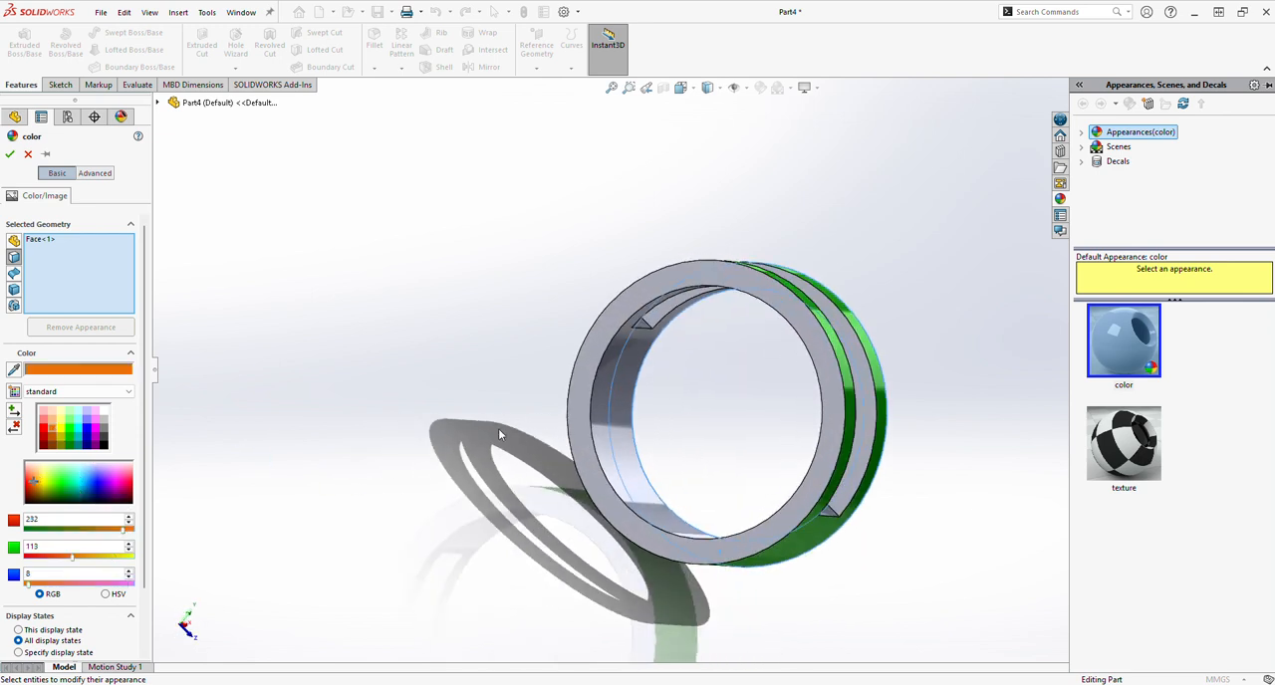
left_click(578, 445)
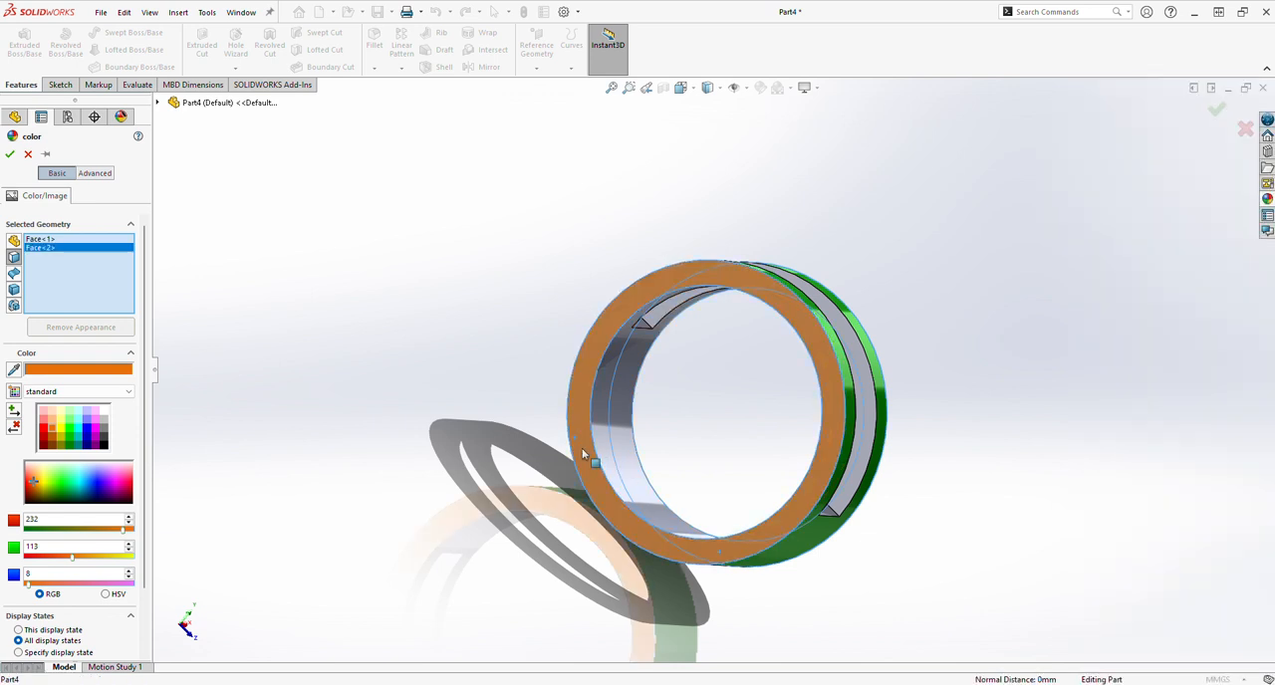
left_click(11, 156)
Apply a blue appearance (RGB 0, 0, 255) to the ring's inner cylindrical face.
middle_click_drag(734, 487, 670, 495)
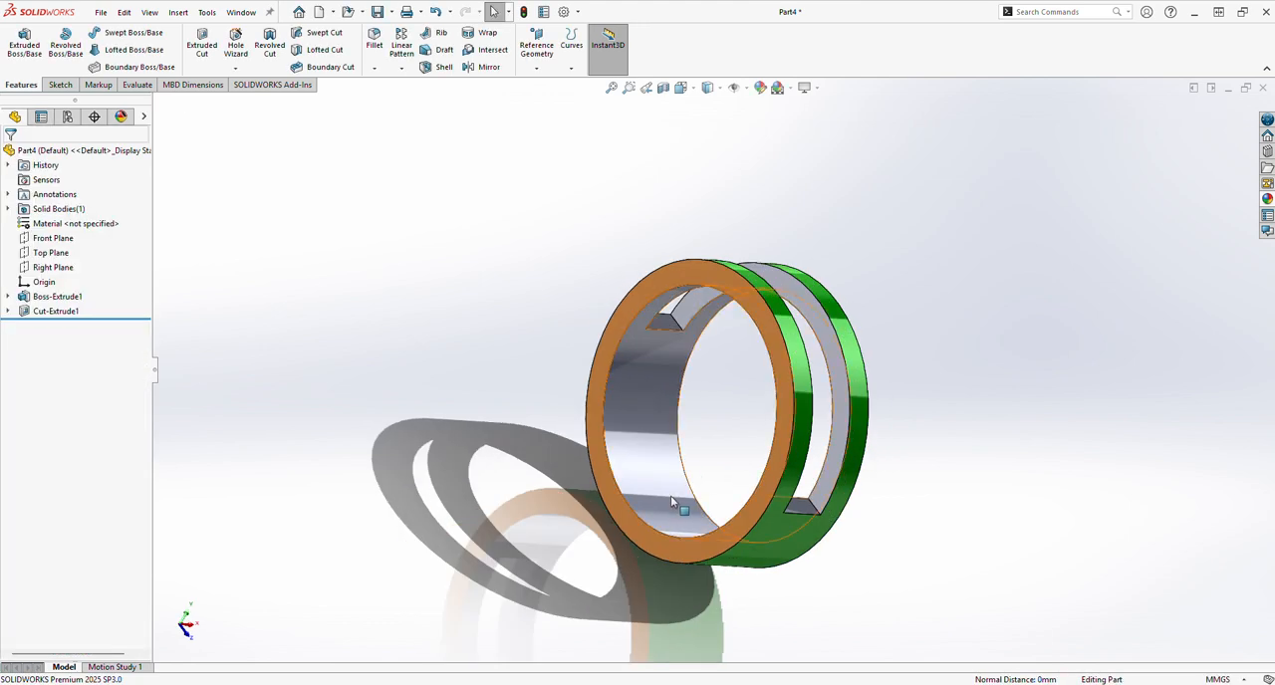
left_click(662, 461)
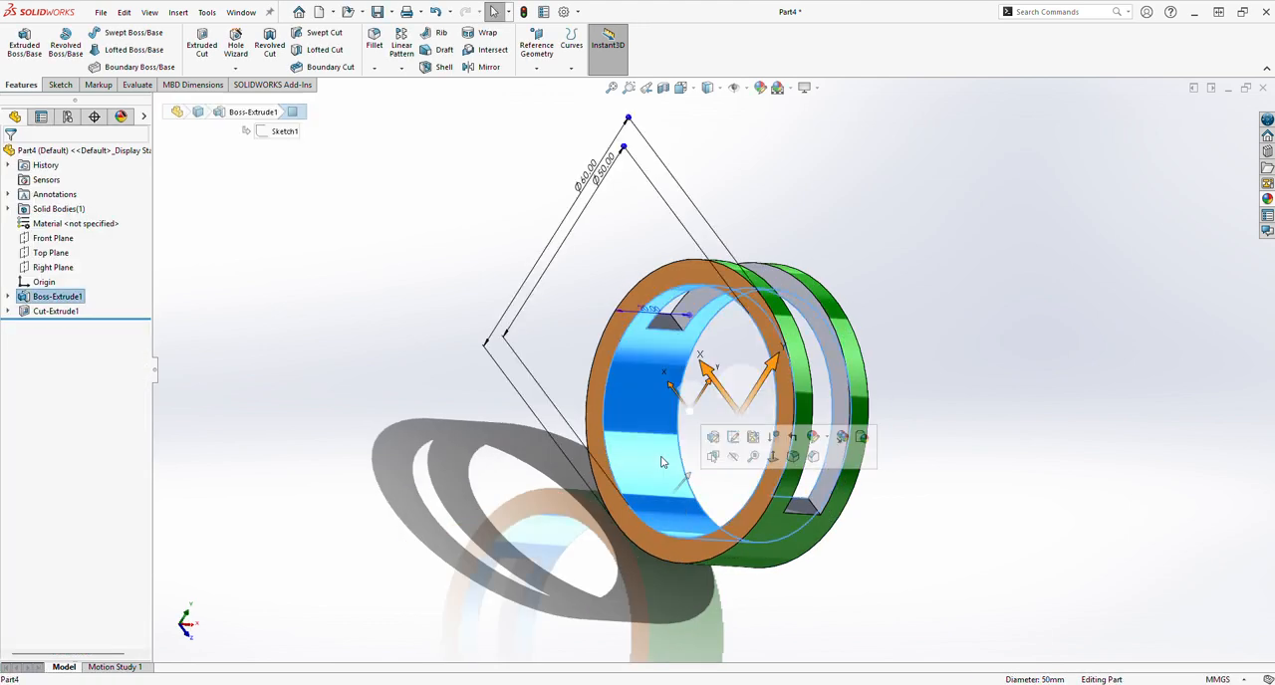
left_click(759, 88)
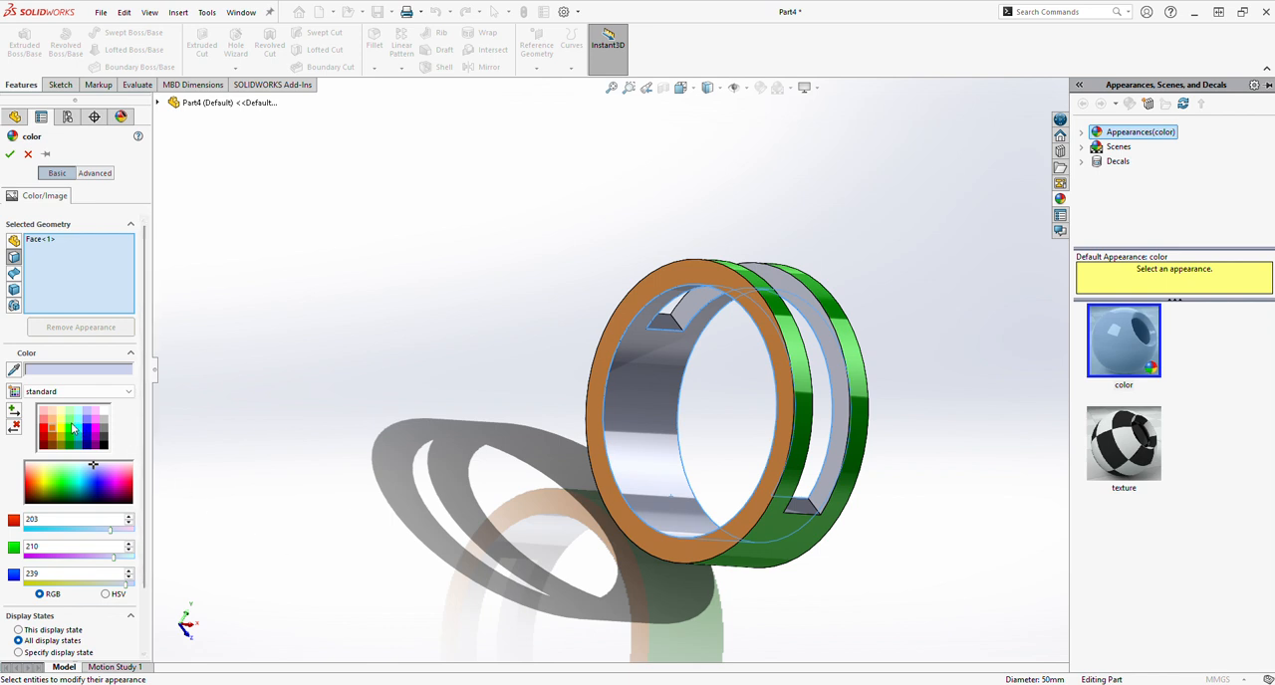
left_click(104, 435)
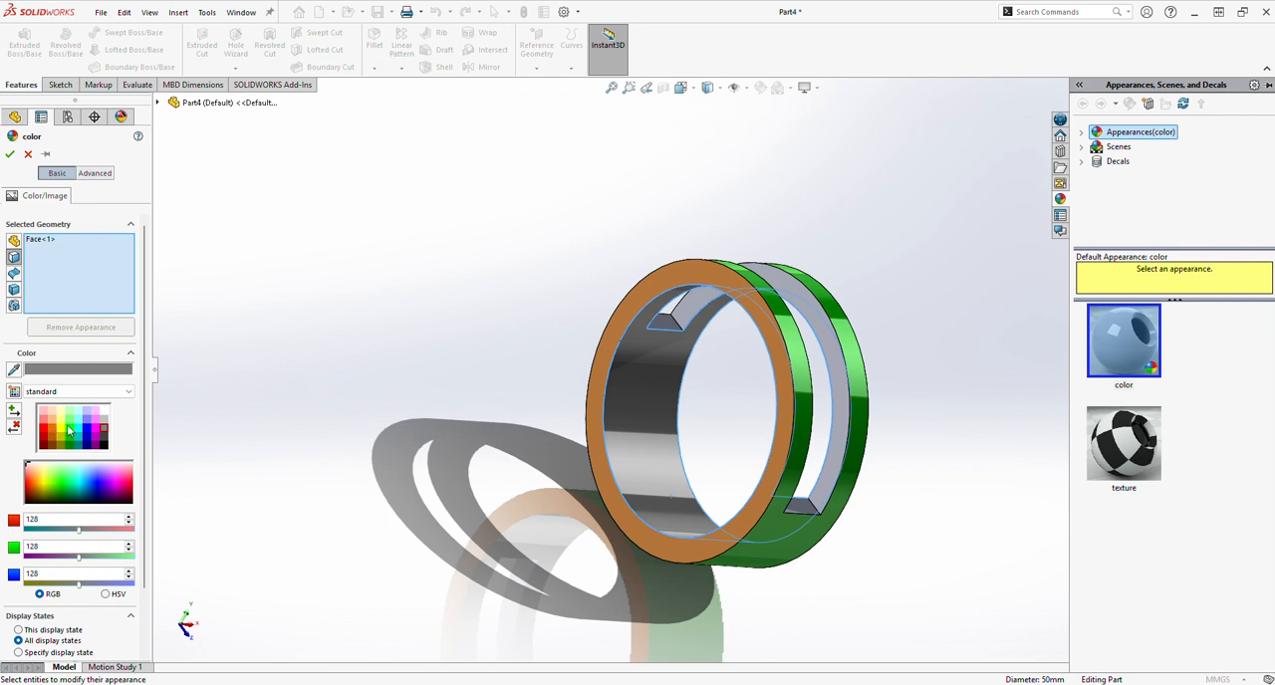
left_click(88, 430)
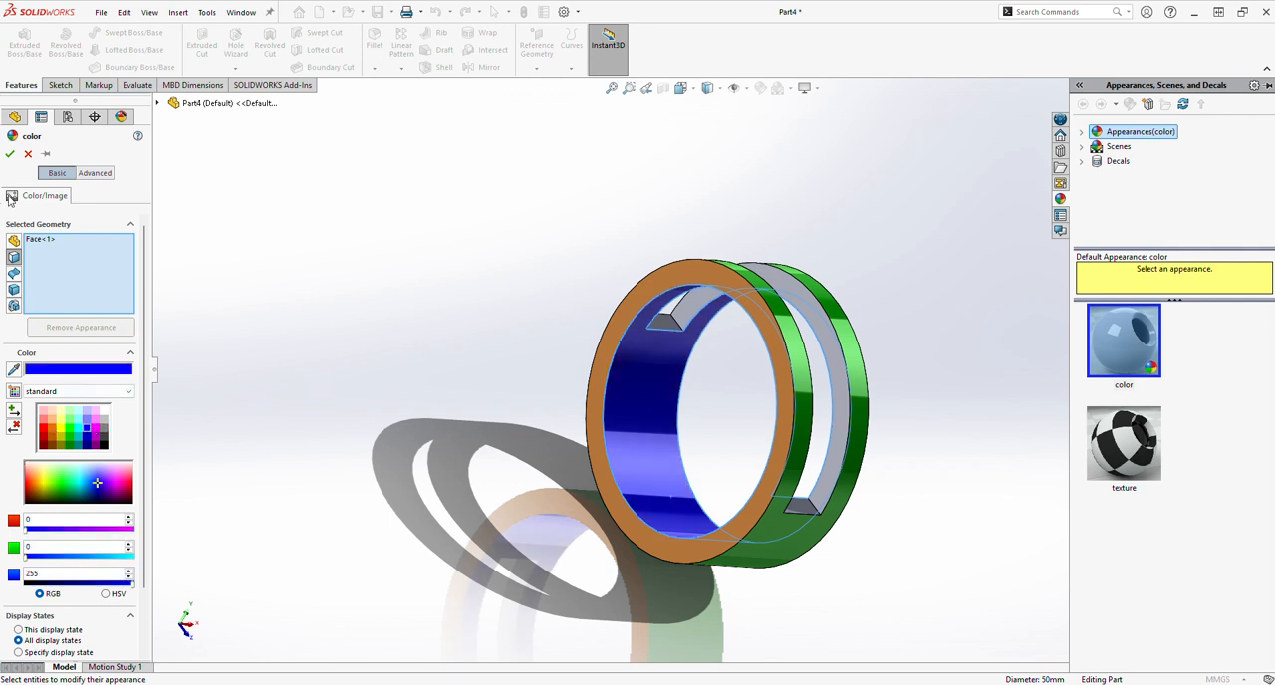
left_click(10, 154)
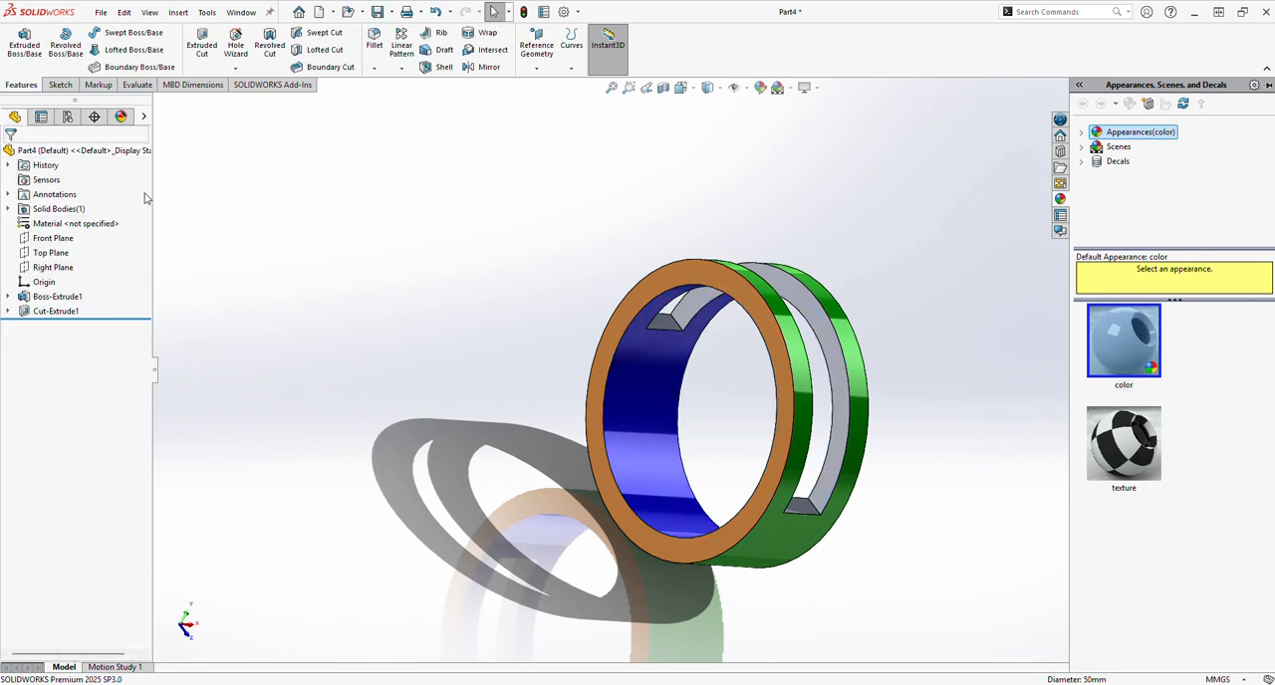
Apply a magenta appearance (RGB 255, 0, 255) to the whole part to colour the remaining slot faces.
left_click(759, 88)
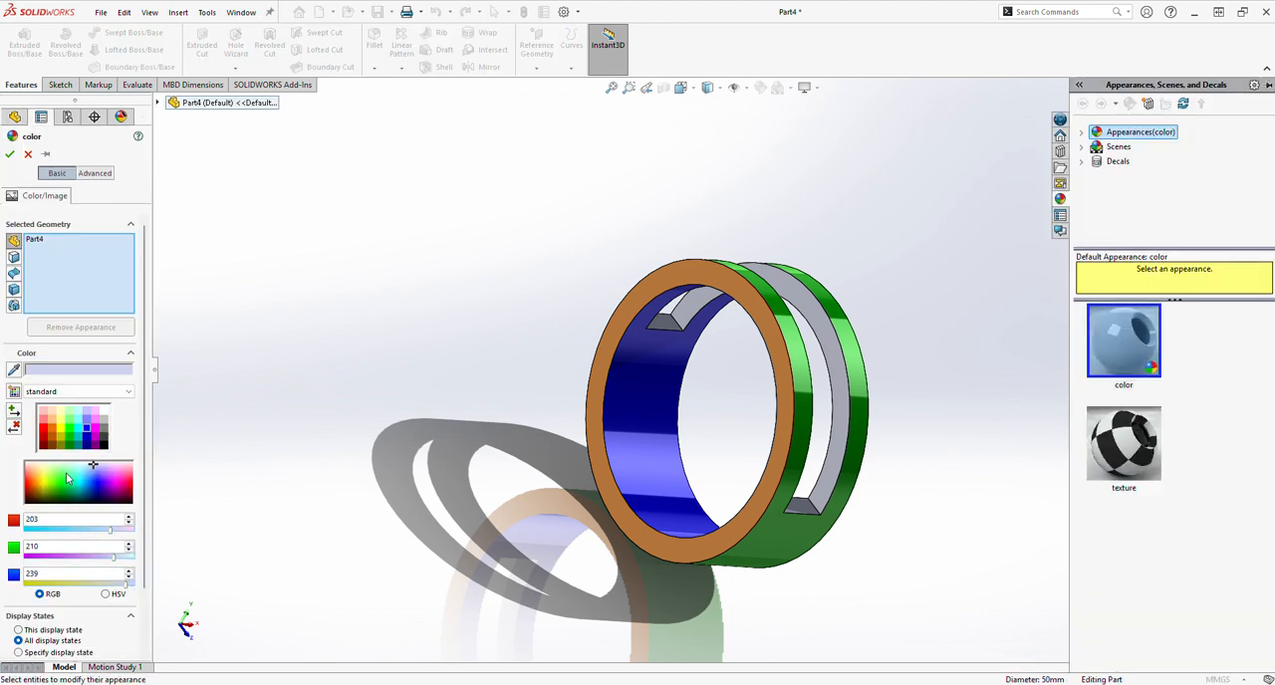
middle_click_drag(655, 505, 621, 502)
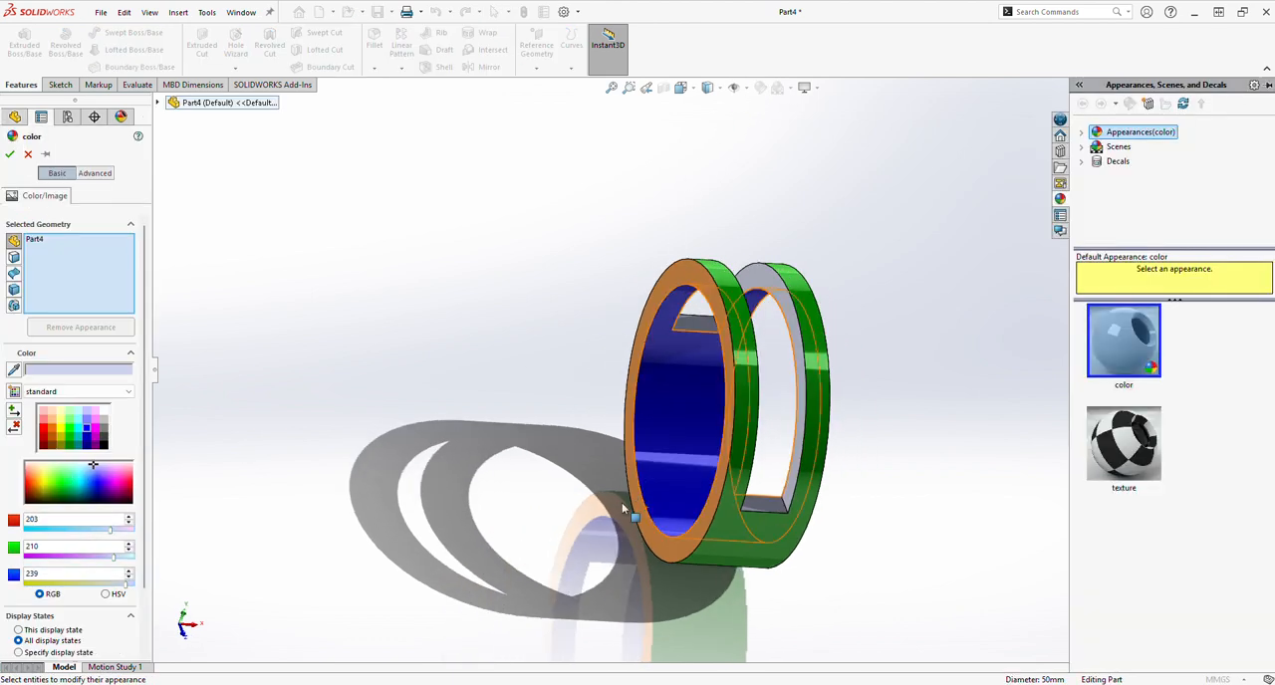
left_click(96, 427)
middle_click_drag(631, 545, 655, 548)
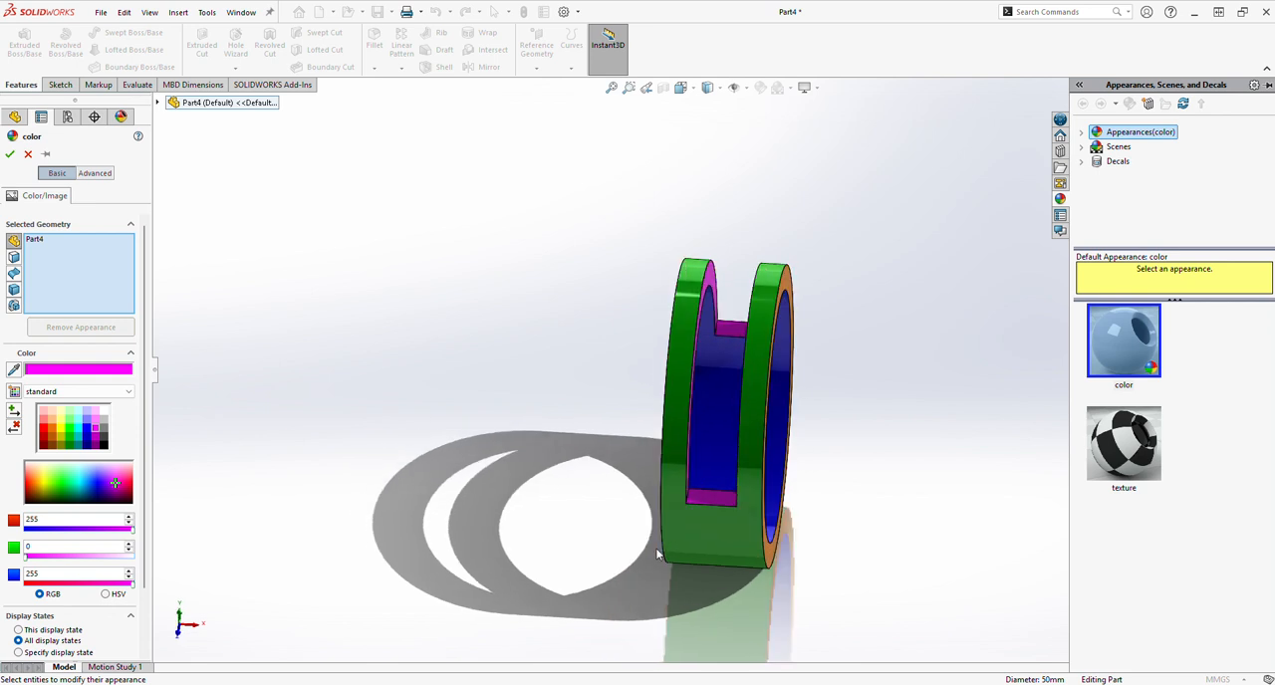
left_click(10, 155)
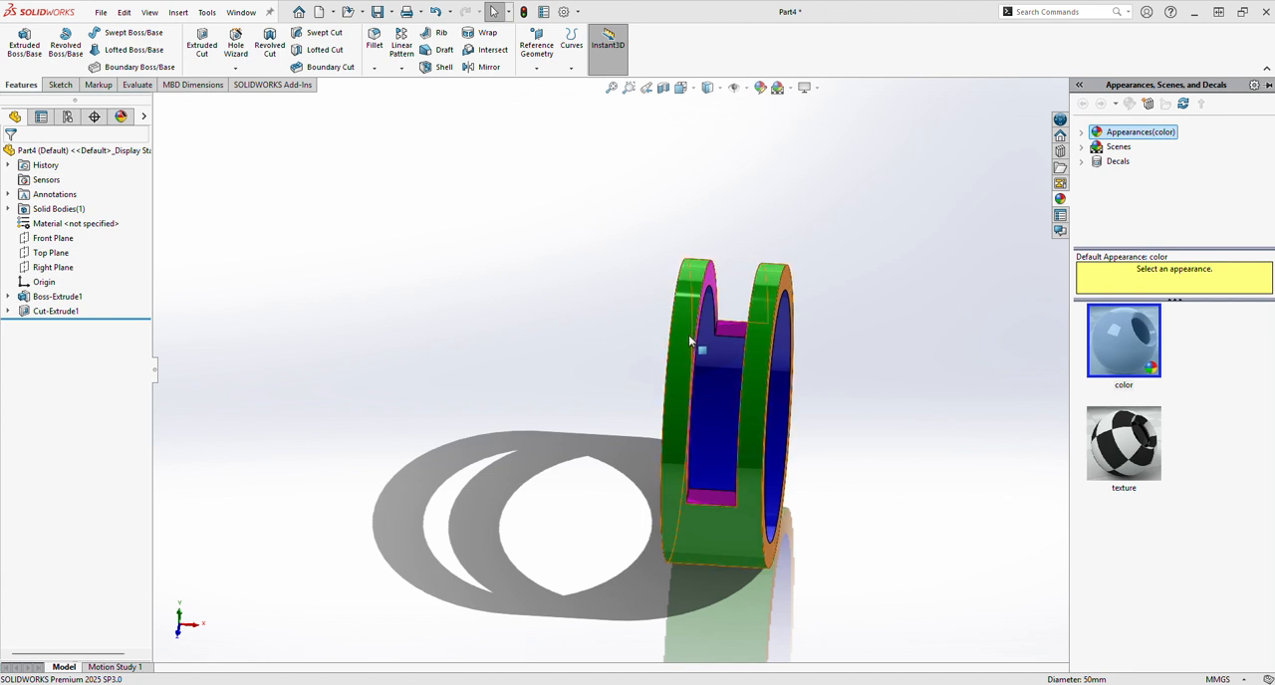
middle_click_drag(686, 341, 724, 361)
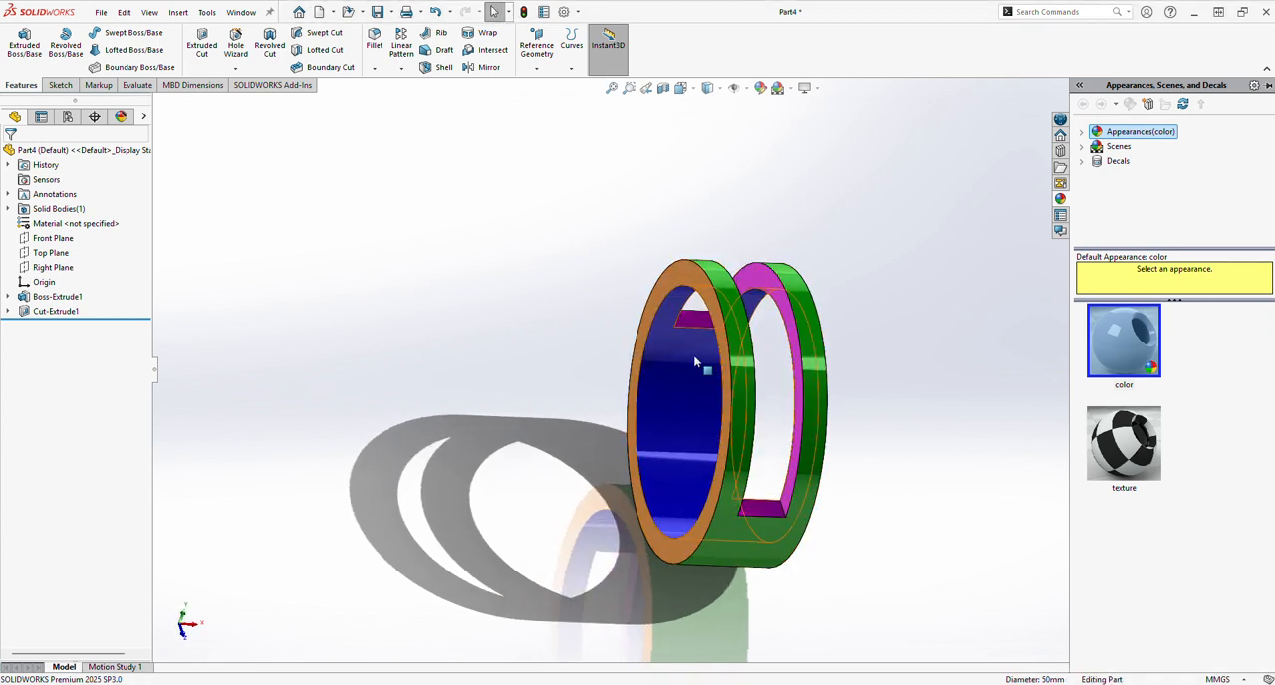